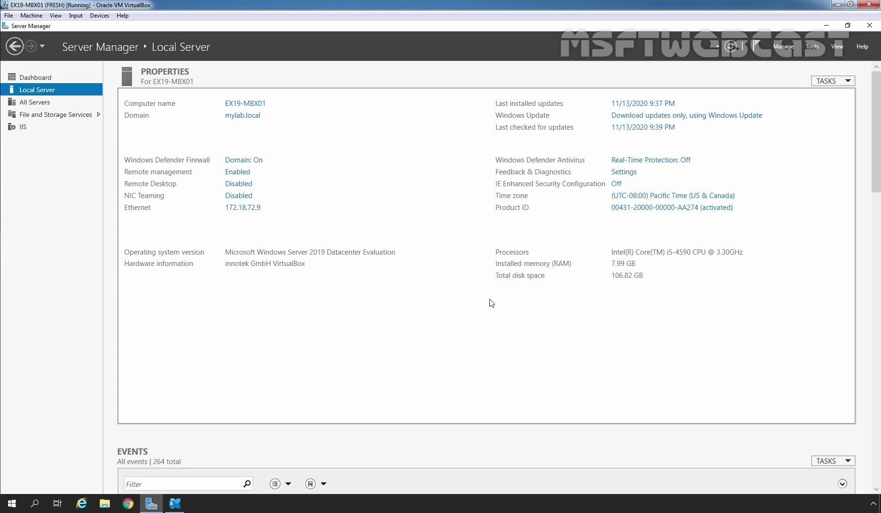
{"action": "left_click", "coordinate": [81, 505]}
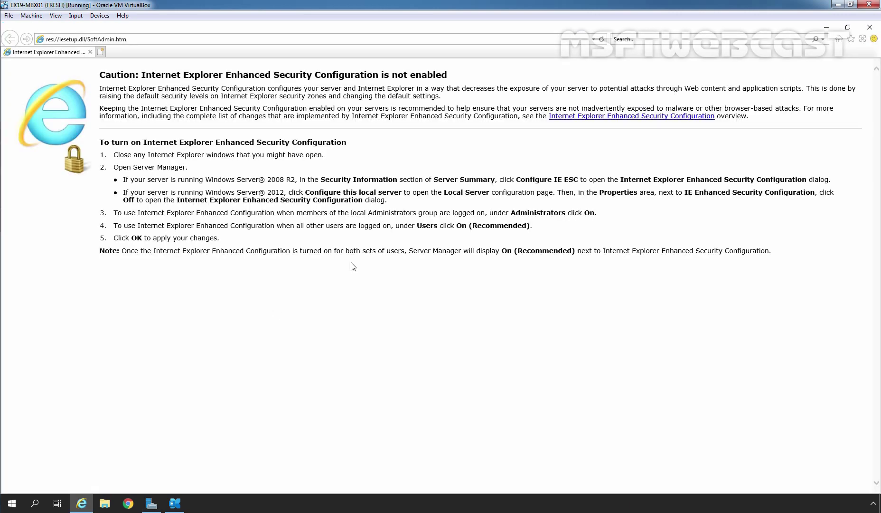
{"action": "key", "text": "alt+d"}
{"action": "type", "text": "https://localhost/ecp"}
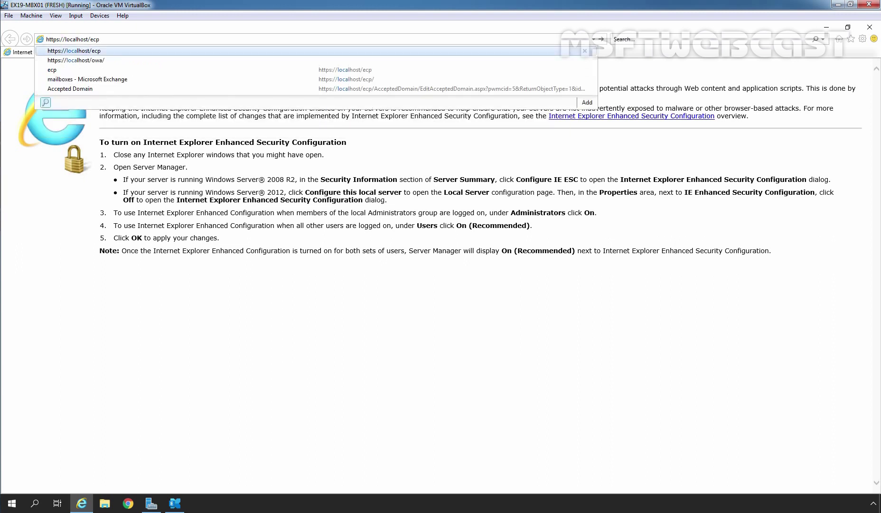
{"action": "key", "text": "Return"}
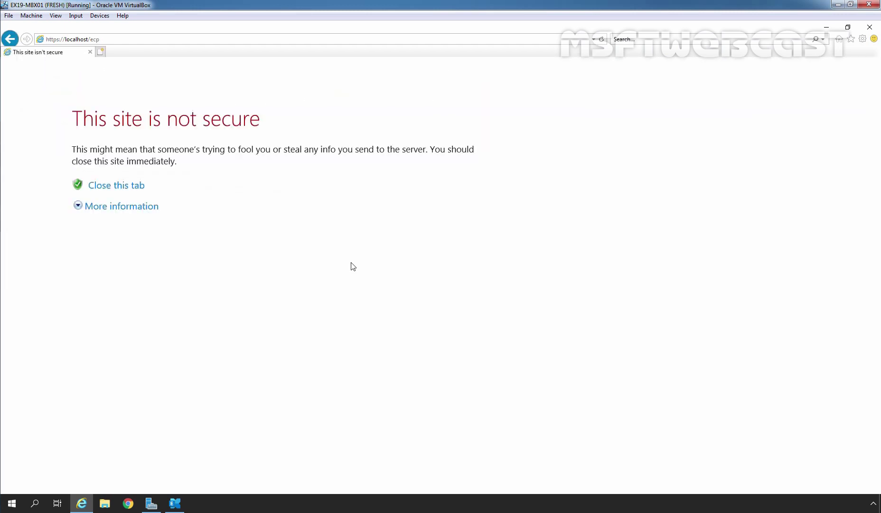
{"action": "left_click", "coordinate": [121, 208]}
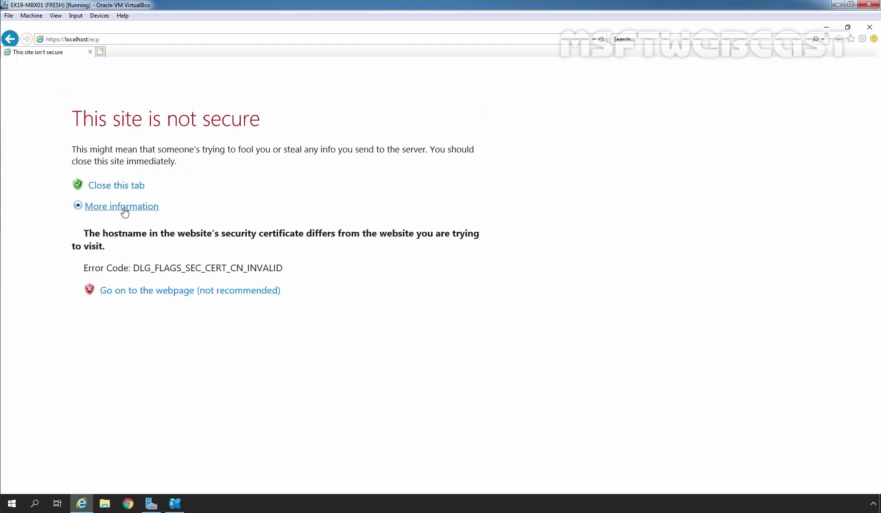
{"action": "left_click", "coordinate": [168, 293]}
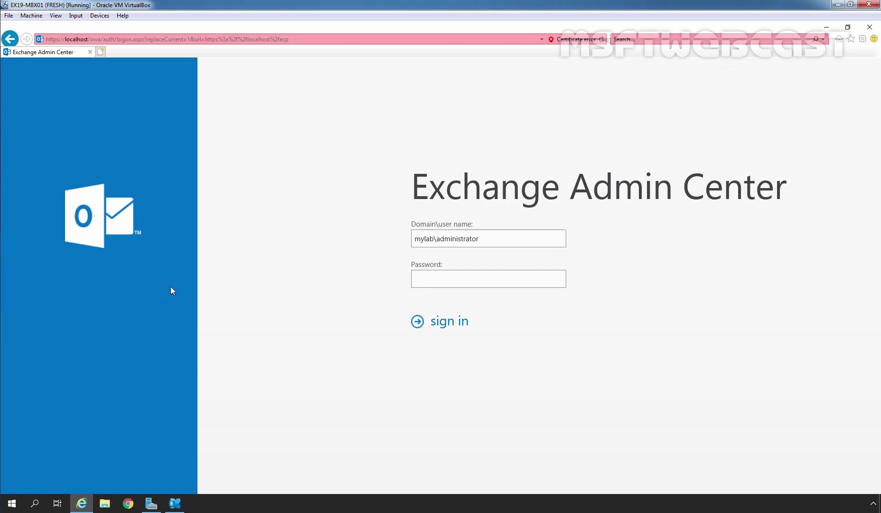
{"action": "type", "text": "*********"}
{"action": "left_click", "coordinate": [445, 321]}
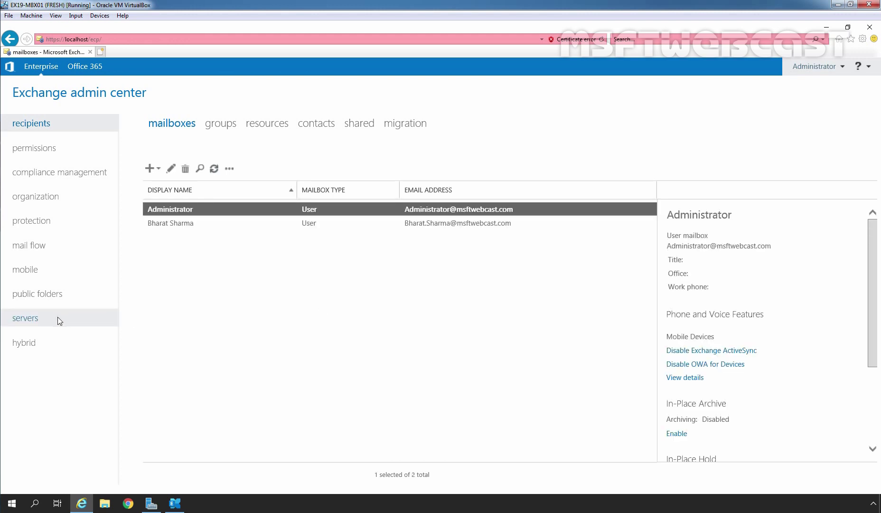
Show the servers list with EX19-MBX01
{"action": "left_click", "coordinate": [37, 321]}
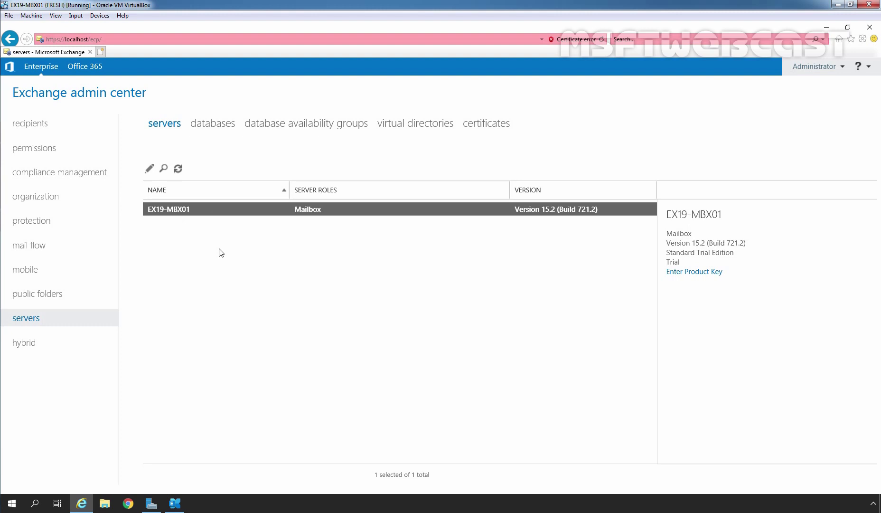
Set EX19-MBX01's POP3 logon method to Secure TLS connection and save it
{"action": "left_click", "coordinate": [150, 169]}
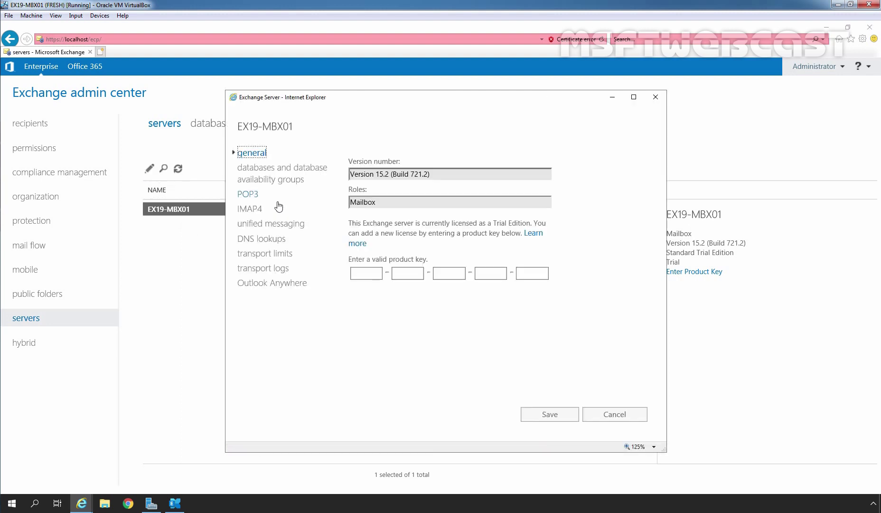
{"action": "left_click", "coordinate": [246, 196]}
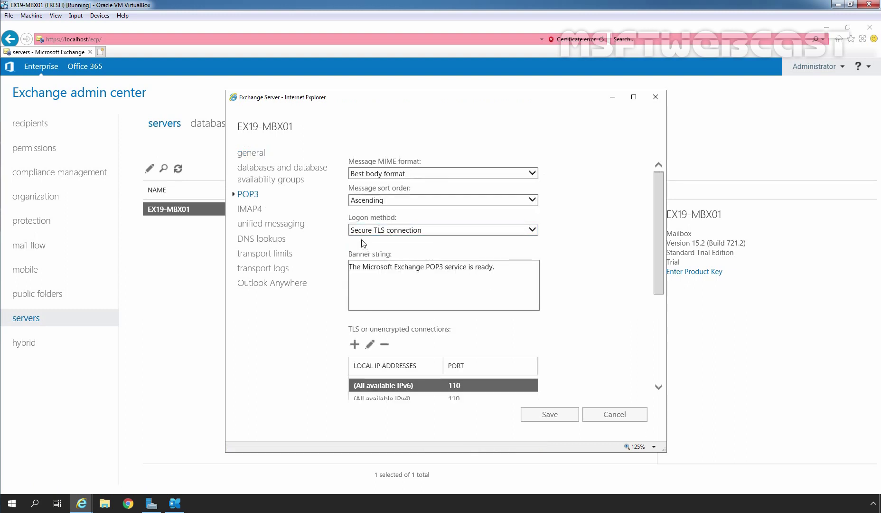
{"action": "left_click", "coordinate": [533, 230]}
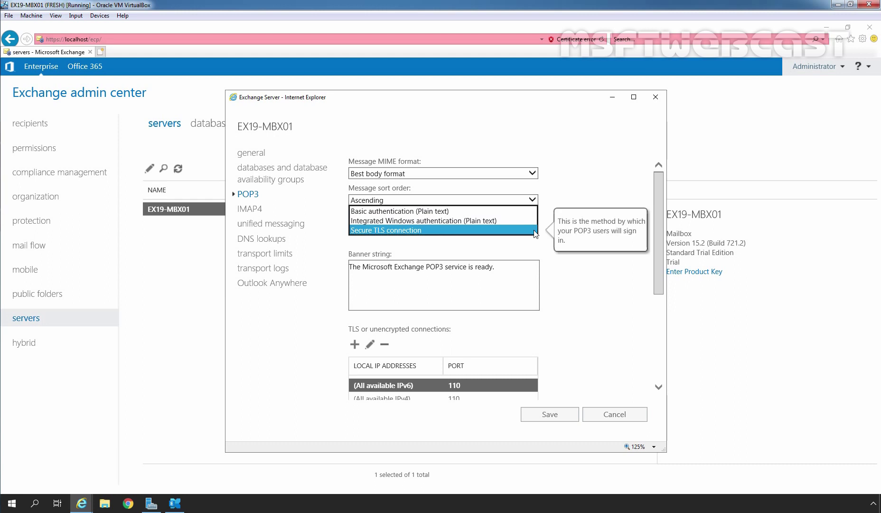
{"action": "left_click", "coordinate": [535, 231]}
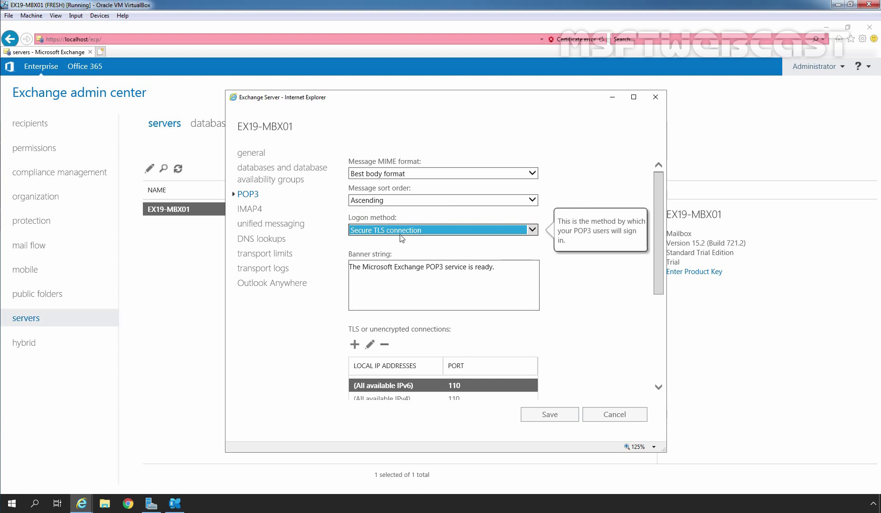
{"action": "left_click_drag", "start_coordinate": [657, 196], "coordinate": [653, 277]}
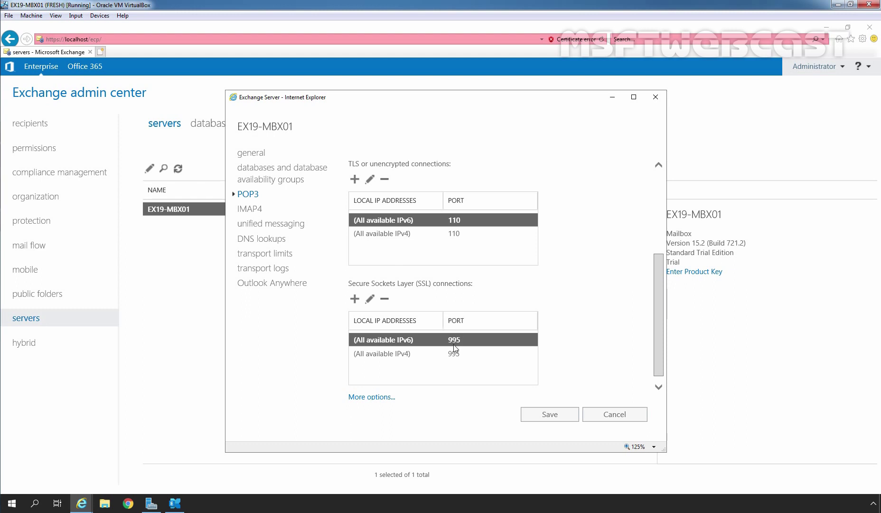
{"action": "left_click", "coordinate": [550, 414]}
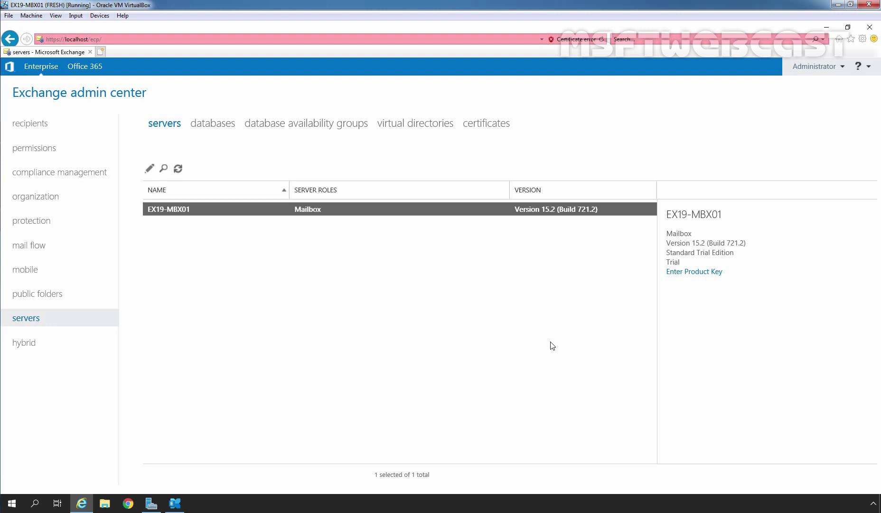
Launch the Services console from Server Manager Tools and select Microsoft Exchange POP3
{"action": "left_click", "coordinate": [150, 505]}
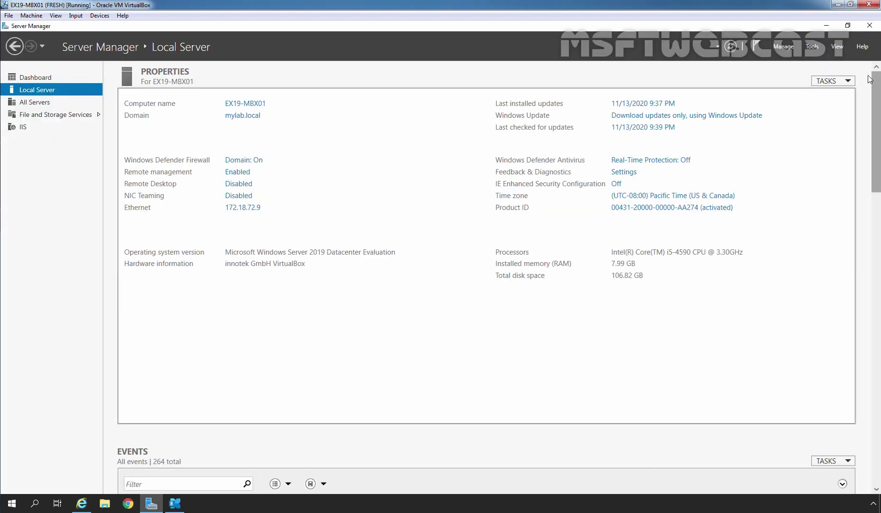
{"action": "left_click", "coordinate": [811, 47]}
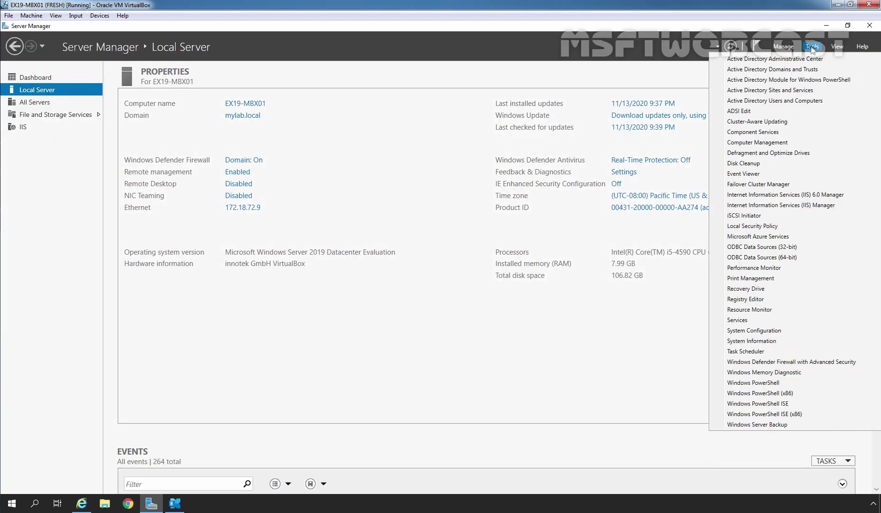
{"action": "left_click", "coordinate": [747, 321]}
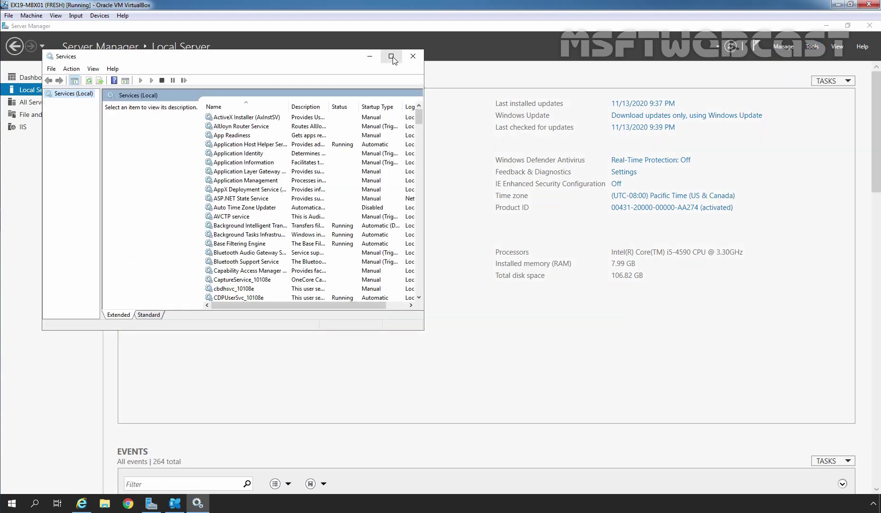
{"action": "left_click", "coordinate": [391, 56]}
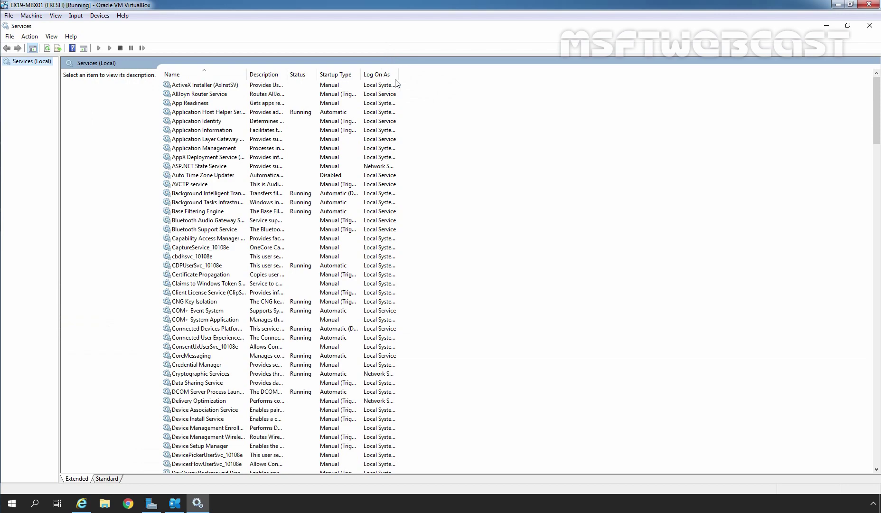
{"action": "double_click", "coordinate": [247, 74]}
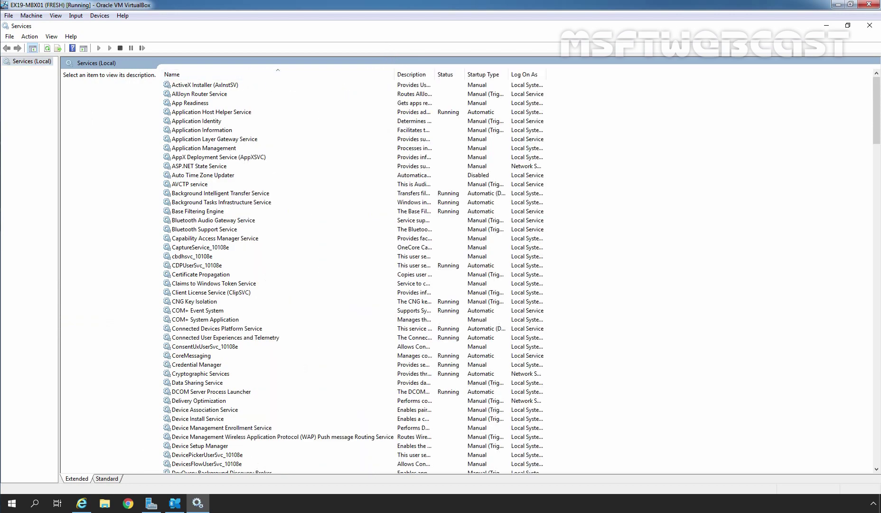
{"action": "left_click_drag", "start_coordinate": [877, 112], "coordinate": [879, 239]}
{"action": "left_click", "coordinate": [213, 266]}
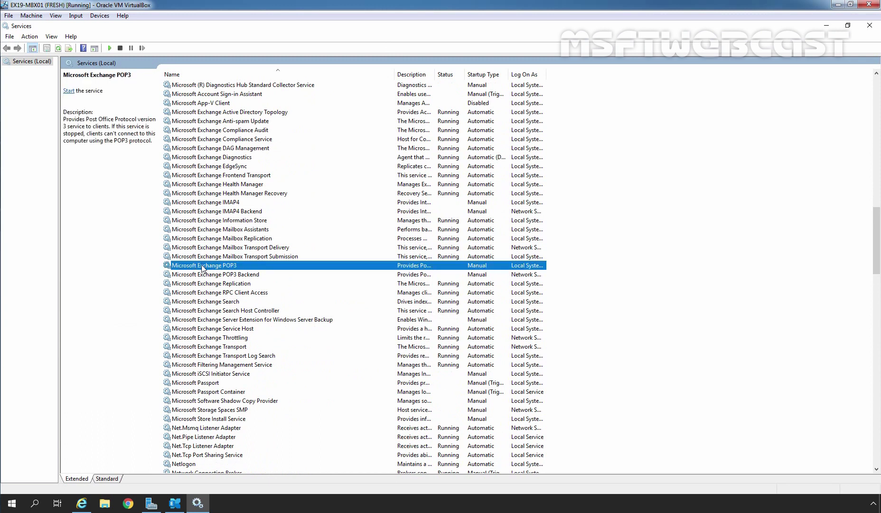
Set Microsoft Exchange POP3 to Automatic startup, apply, start the service, and close its properties
{"action": "double_click", "coordinate": [476, 267]}
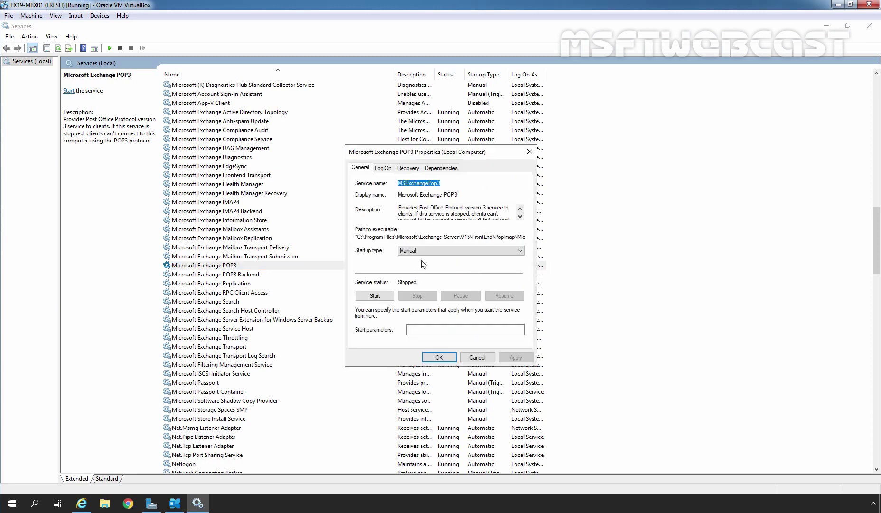
{"action": "left_click", "coordinate": [413, 251]}
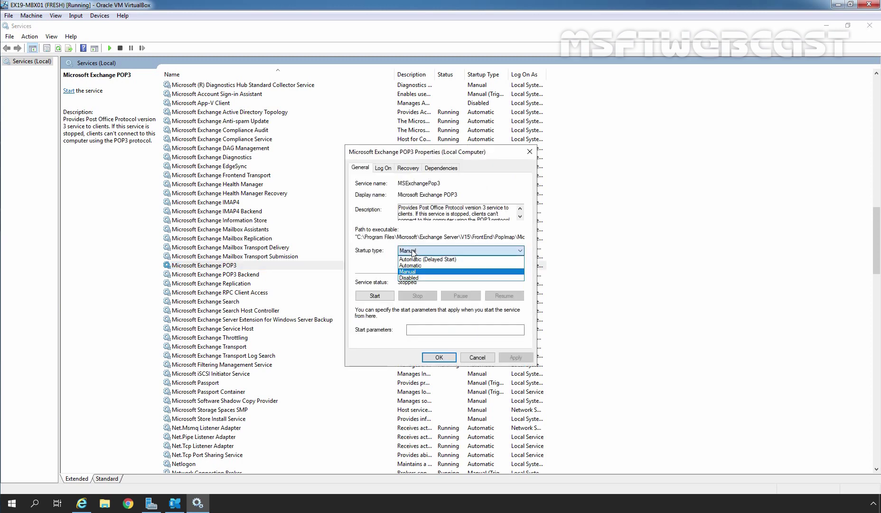
{"action": "left_click", "coordinate": [411, 265]}
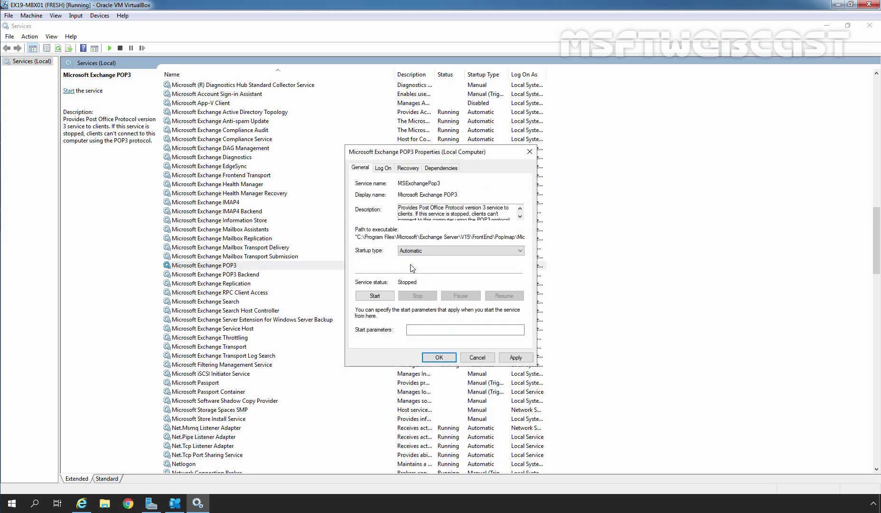
{"action": "left_click", "coordinate": [527, 357]}
{"action": "left_click", "coordinate": [373, 296]}
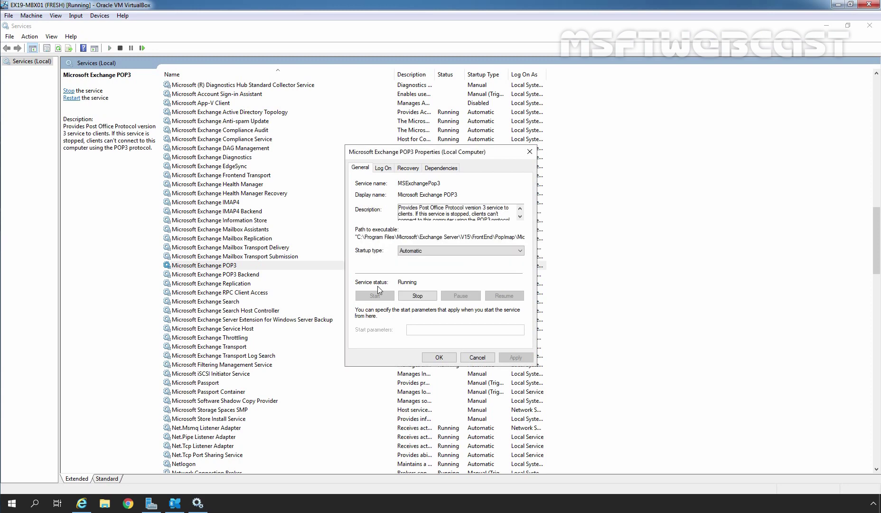
{"action": "left_click", "coordinate": [437, 358]}
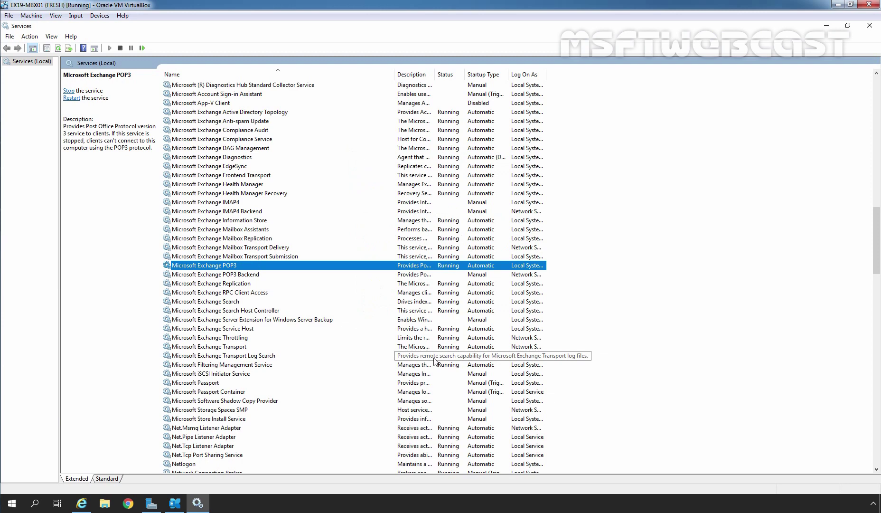
Set Microsoft Exchange POP3 Backend to Automatic startup, start it, and close its properties
{"action": "double_click", "coordinate": [253, 275]}
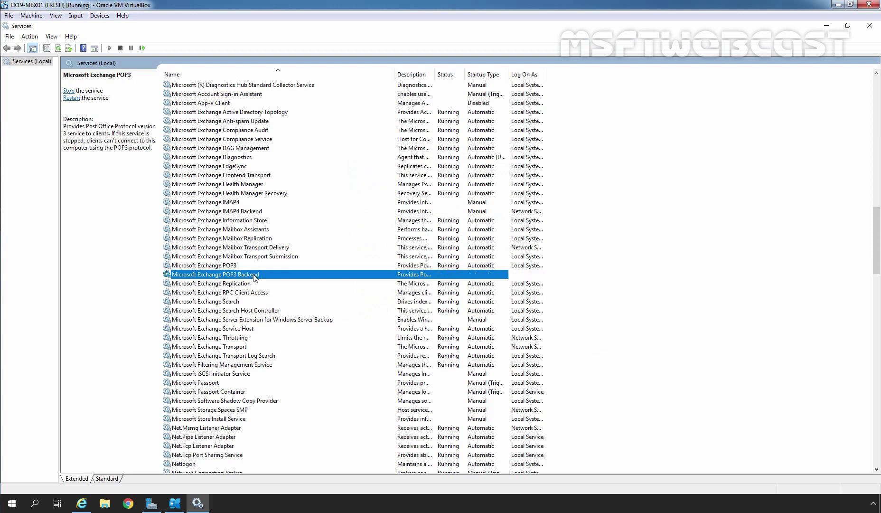
{"action": "left_click", "coordinate": [414, 251]}
{"action": "left_click", "coordinate": [413, 266]}
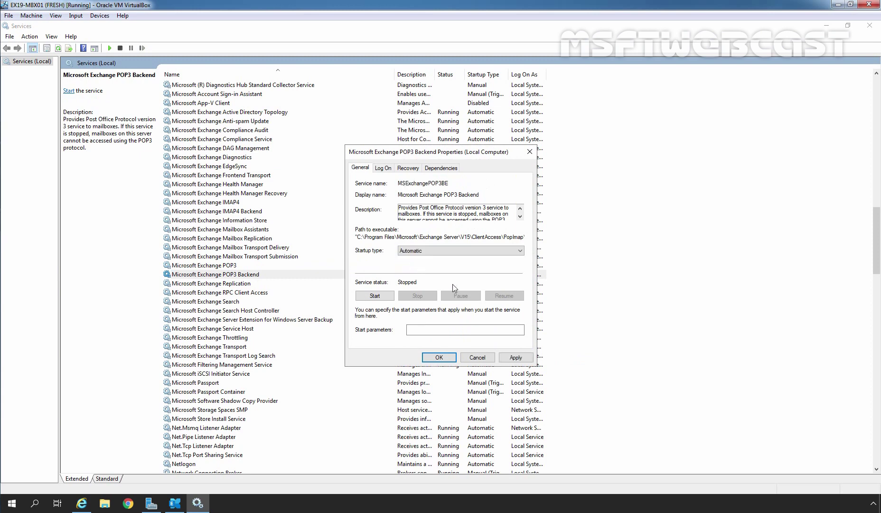
{"action": "left_click", "coordinate": [516, 358]}
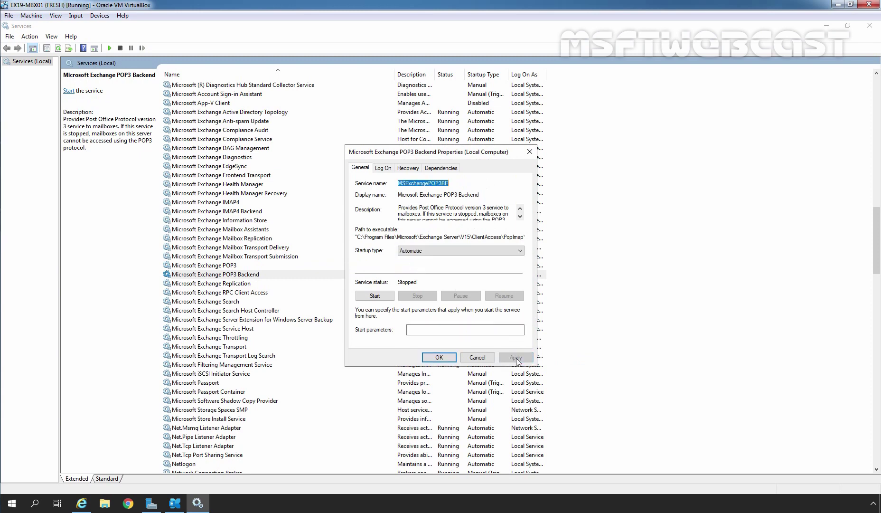
{"action": "left_click", "coordinate": [375, 296]}
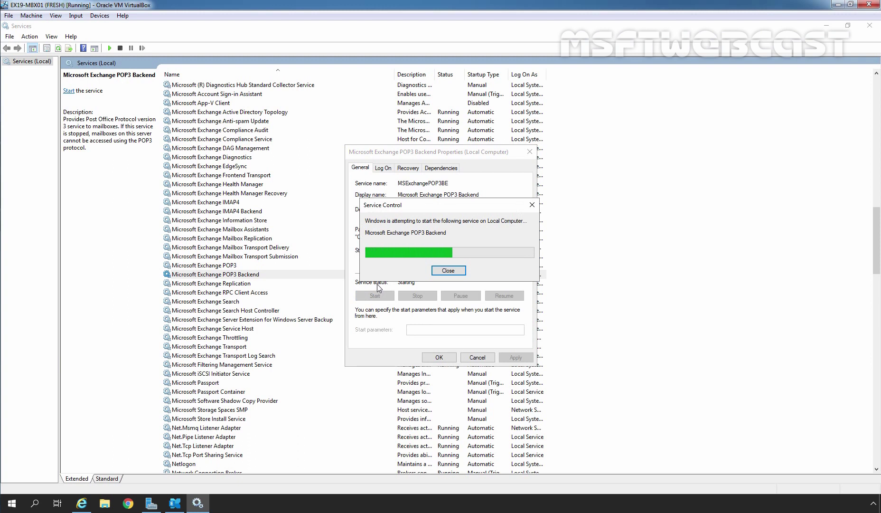
{"action": "left_click", "coordinate": [440, 357]}
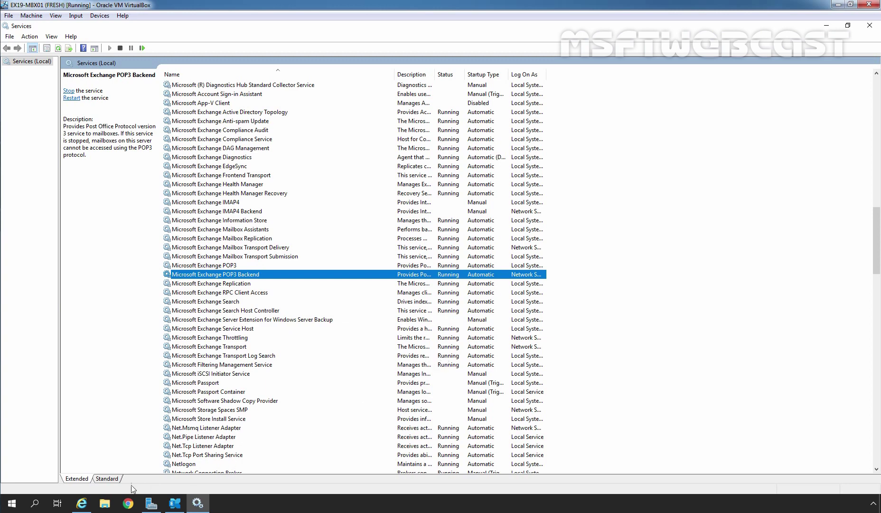
Return to the admin center and view the second user's mailbox details
{"action": "left_click", "coordinate": [82, 503]}
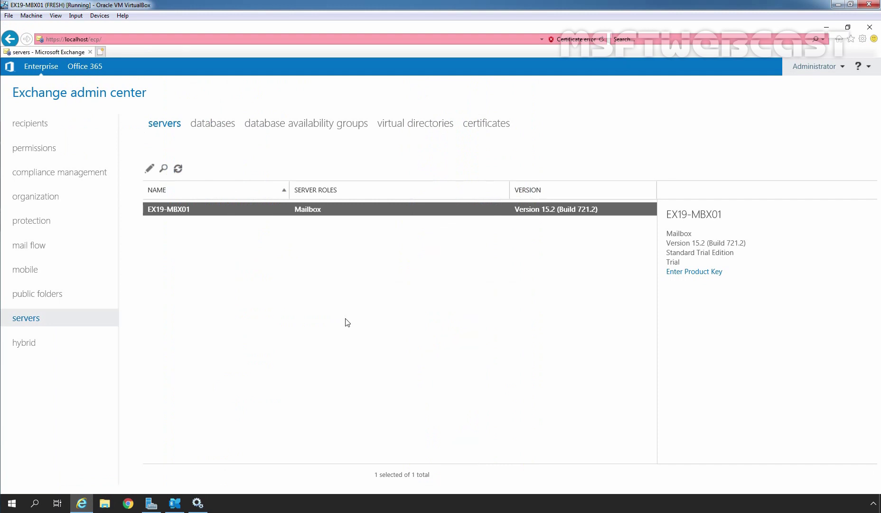
{"action": "left_click", "coordinate": [41, 129]}
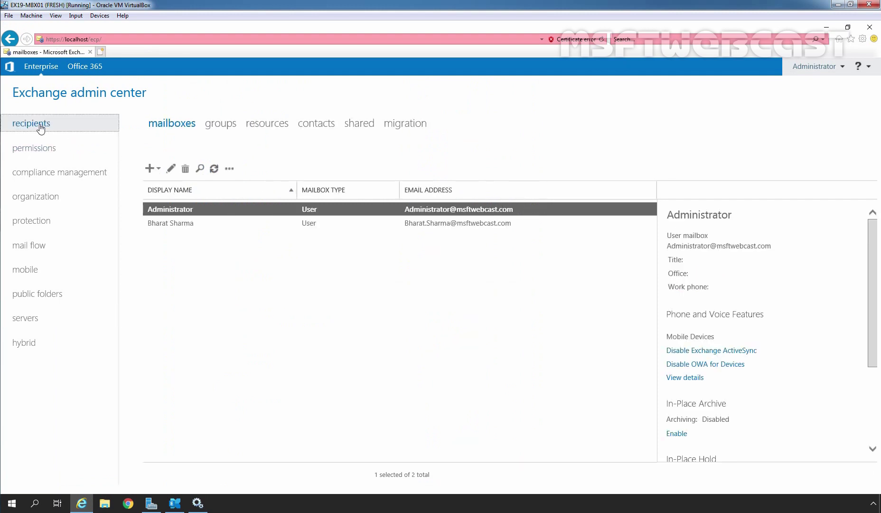
{"action": "left_click", "coordinate": [169, 225]}
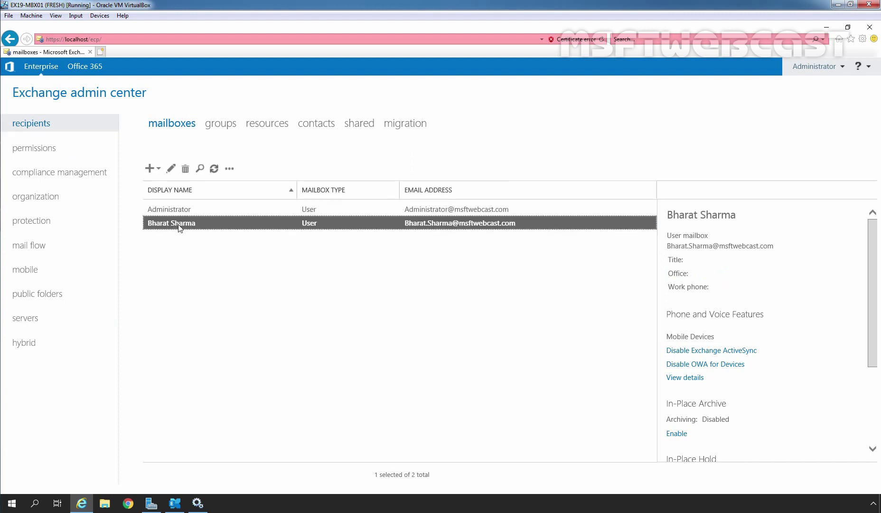
Open the server certificates and highlight MSFTWEBCAST-SSLCERT's services: IMAP, POP, IIS, SMTP
{"action": "left_click", "coordinate": [28, 317]}
{"action": "left_click", "coordinate": [483, 125]}
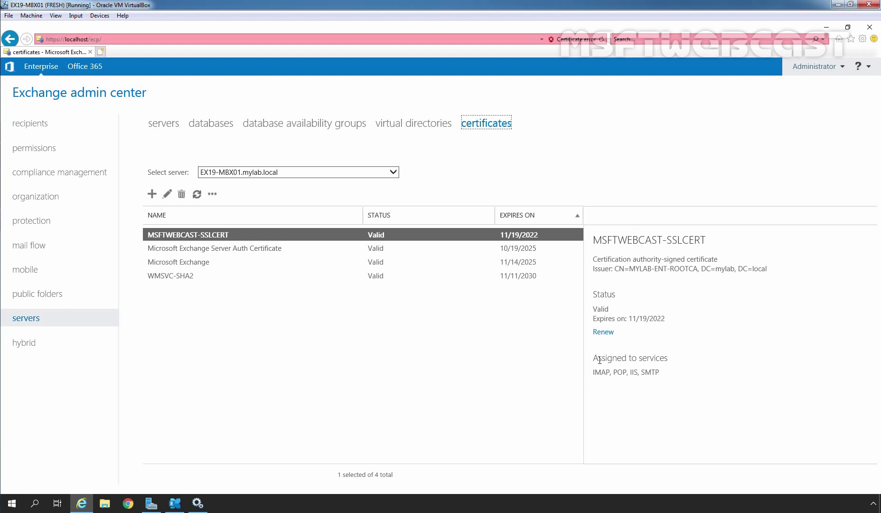
{"action": "left_click", "coordinate": [623, 356]}
{"action": "left_click_drag", "start_coordinate": [624, 357], "coordinate": [699, 356]}
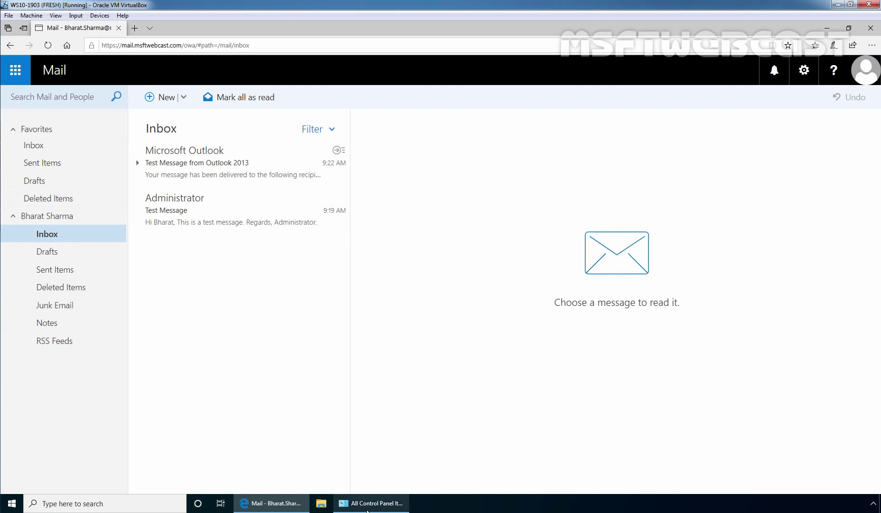
From Control Panel's Mail settings, add a new mail profile and confirm its name
{"action": "left_click", "coordinate": [373, 503]}
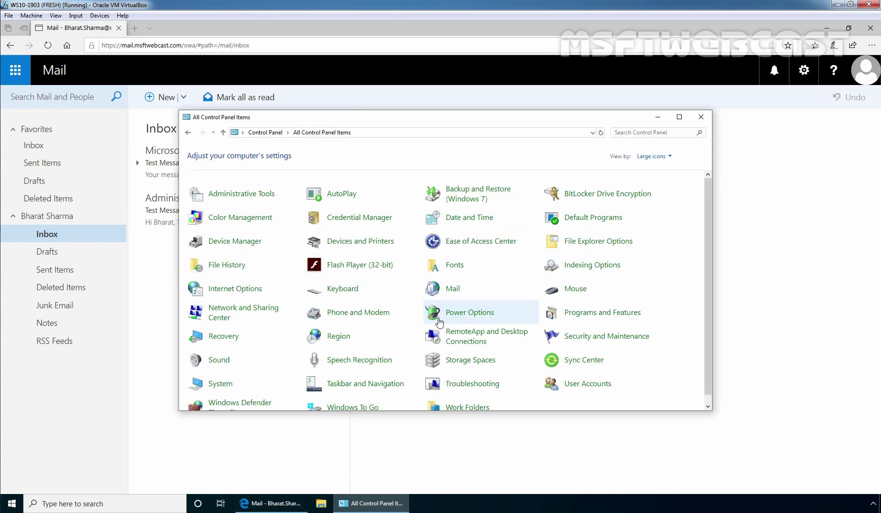
{"action": "left_click", "coordinate": [453, 291]}
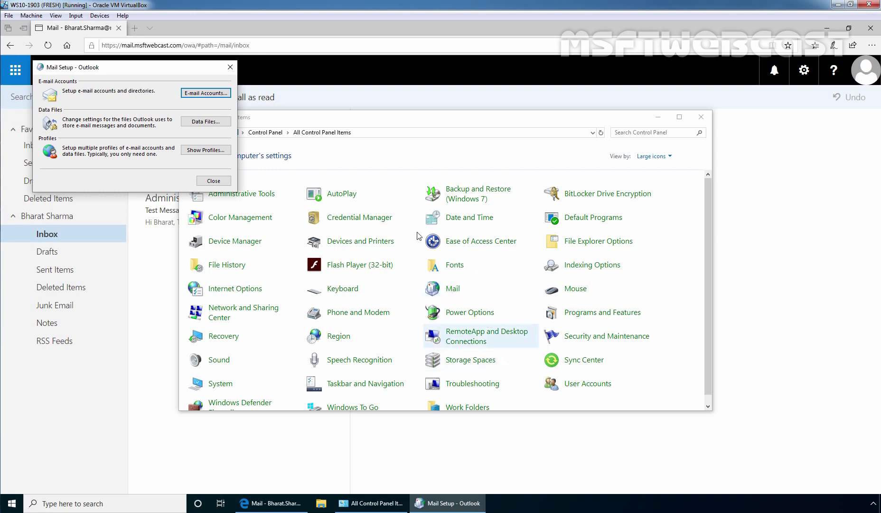
{"action": "left_click", "coordinate": [205, 151]}
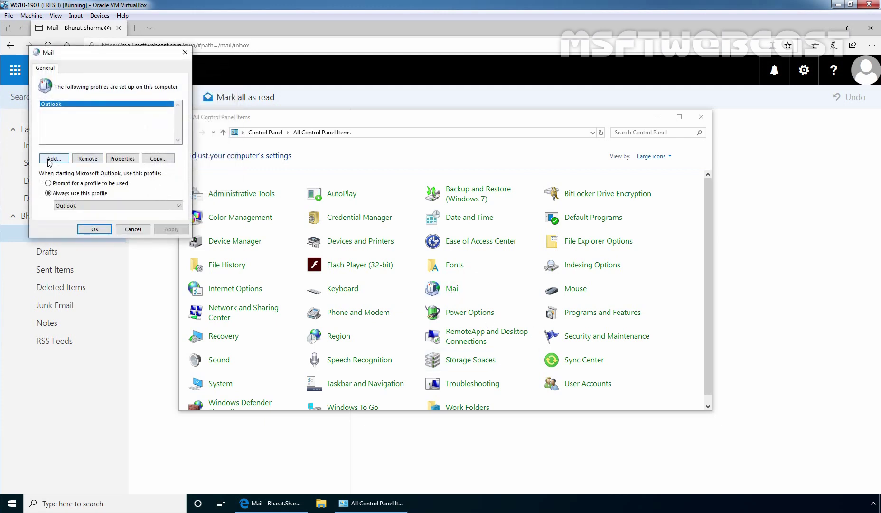
{"action": "left_click", "coordinate": [50, 157]}
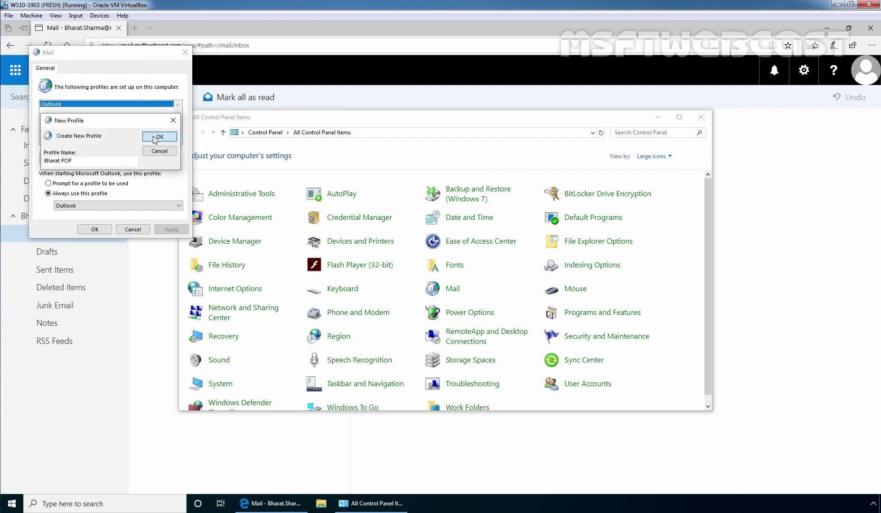
{"action": "left_click", "coordinate": [154, 137]}
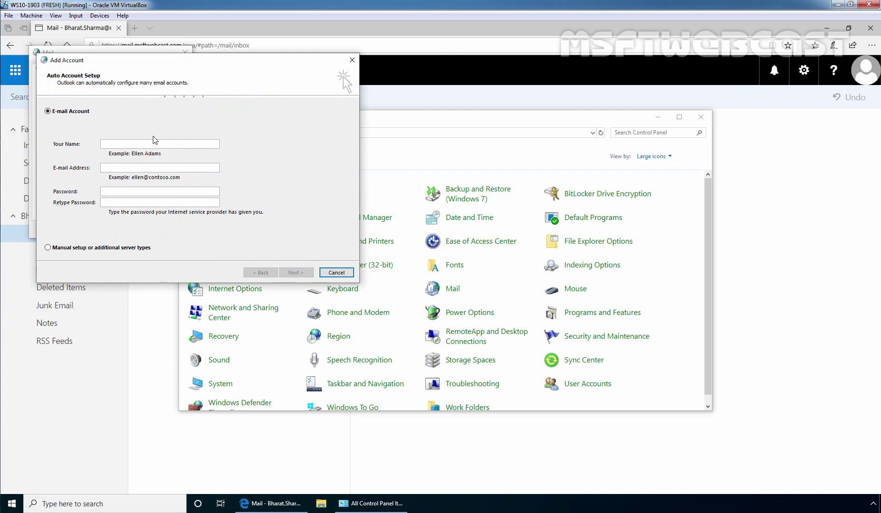
Choose manual setup with a POP or IMAP account type
{"action": "left_click", "coordinate": [74, 248]}
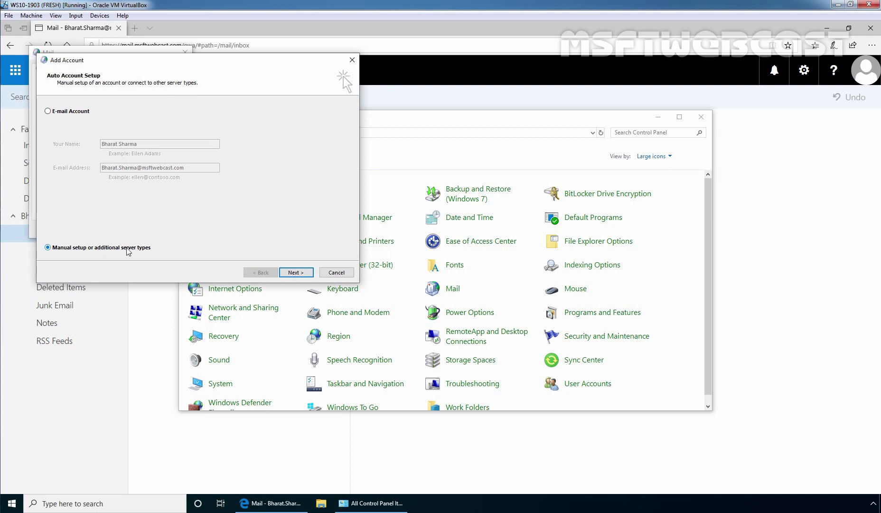
{"action": "left_click", "coordinate": [295, 274]}
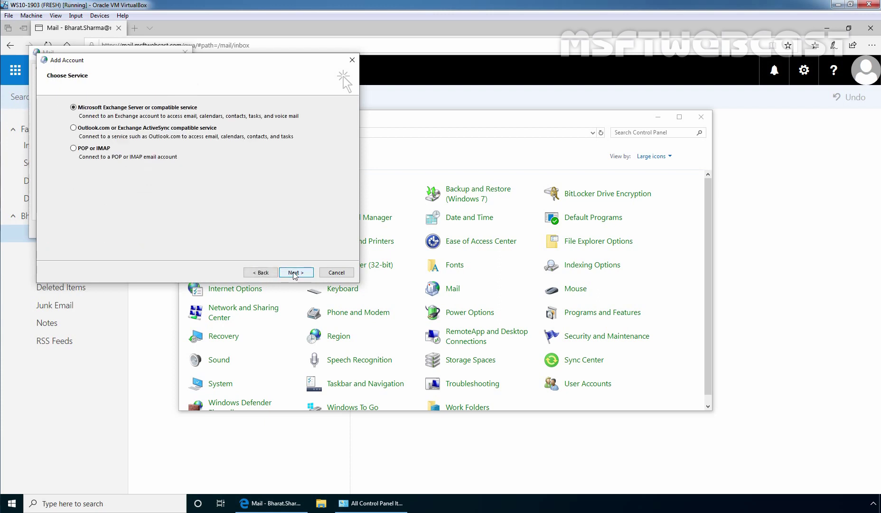
{"action": "left_click", "coordinate": [88, 150]}
{"action": "left_click", "coordinate": [292, 273]}
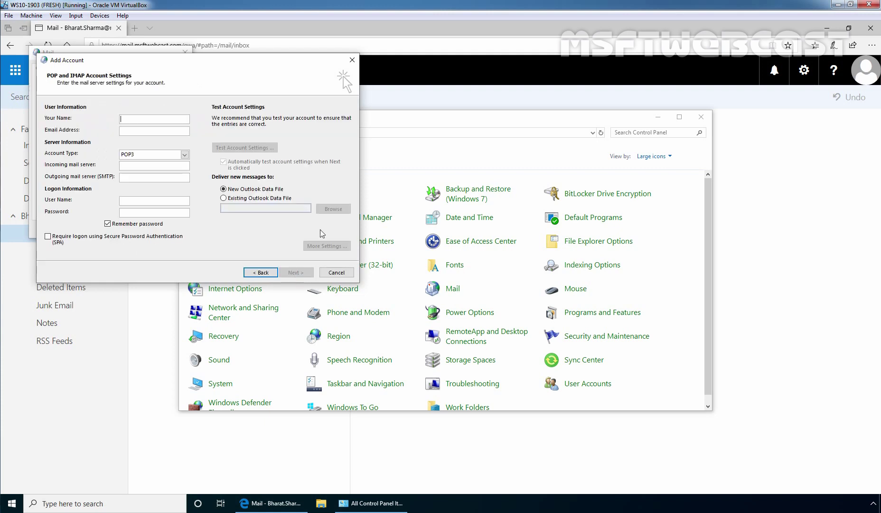
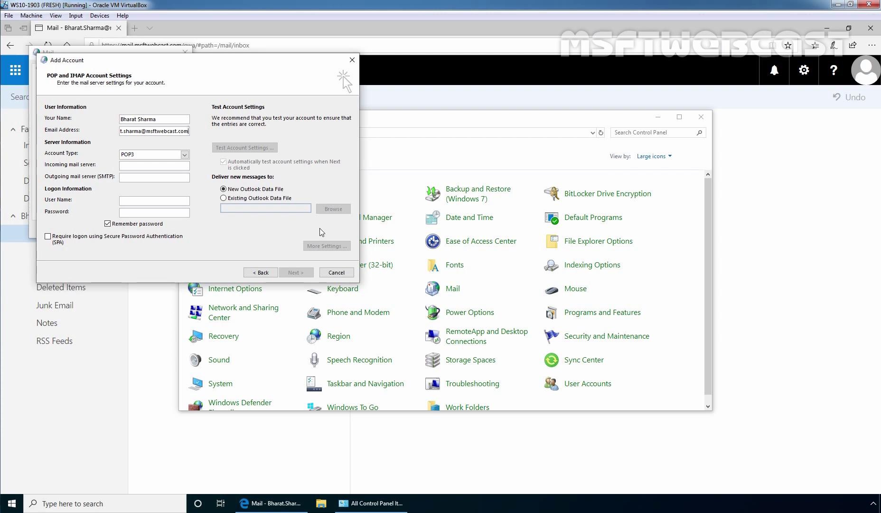
Enter the user's name, mail.msftwebcast.com as incoming and outgoing server, and the logon e-mail and password
{"action": "left_click", "coordinate": [138, 164]}
{"action": "type", "text": "mail.ms"}
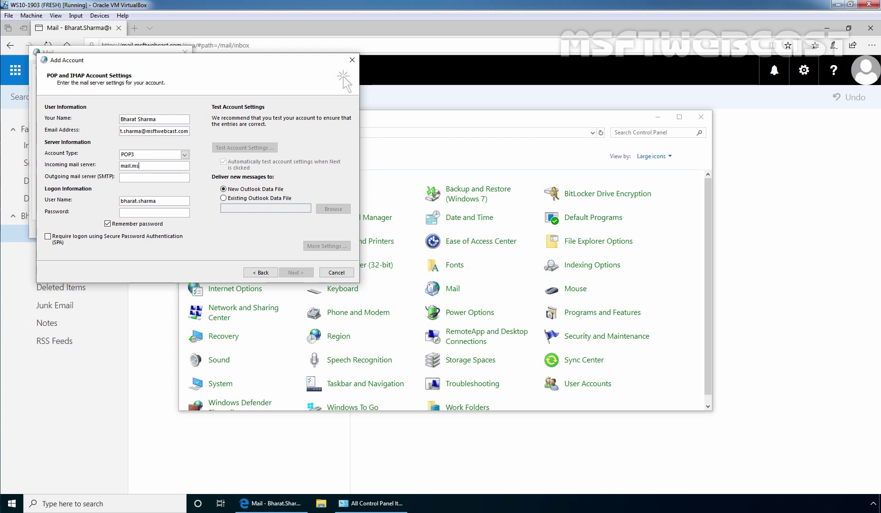
{"action": "type", "text": "ftwebcast.com"}
{"action": "left_click_drag", "start_coordinate": [179, 166], "coordinate": [120, 166]}
{"action": "key", "text": "ctrl+c"}
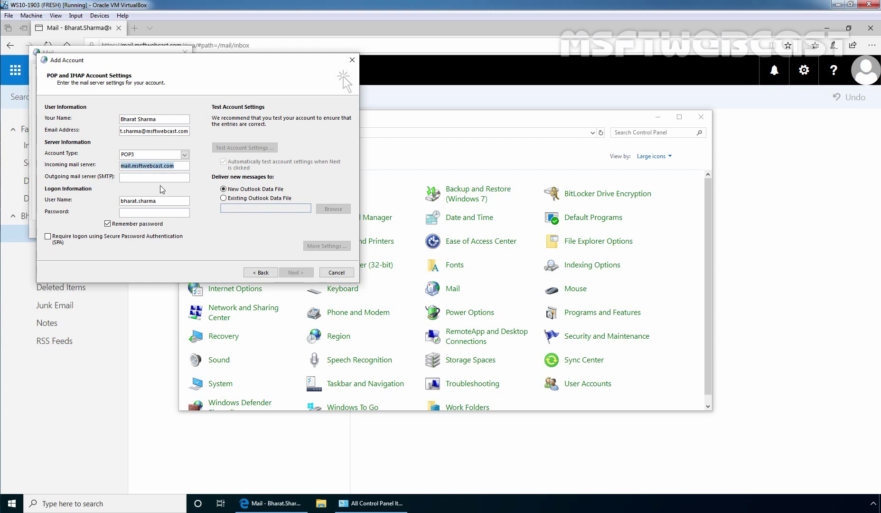
{"action": "left_click", "coordinate": [157, 179]}
{"action": "key", "text": "ctrl+v"}
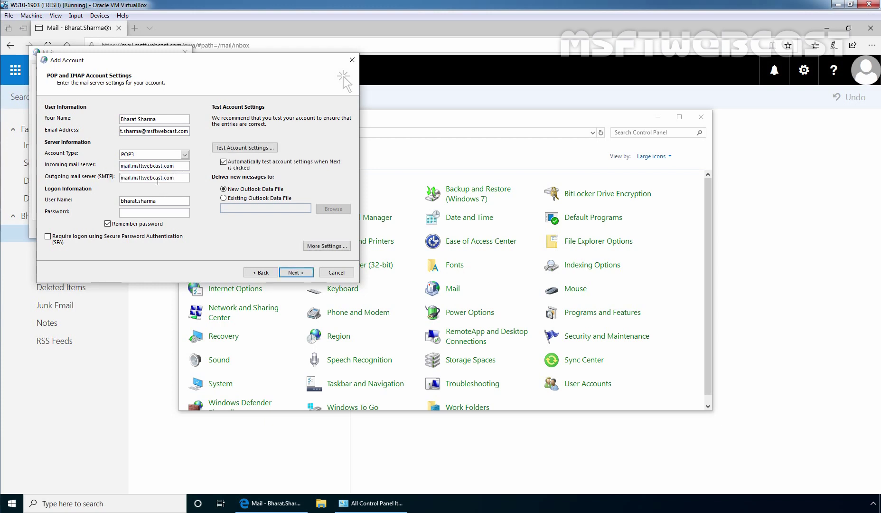
{"action": "left_click", "coordinate": [170, 200]}
{"action": "key", "text": "Tab"}
{"action": "type", "text": "*****"}
In More Settings, require authentication for the outgoing server
{"action": "left_click", "coordinate": [324, 247]}
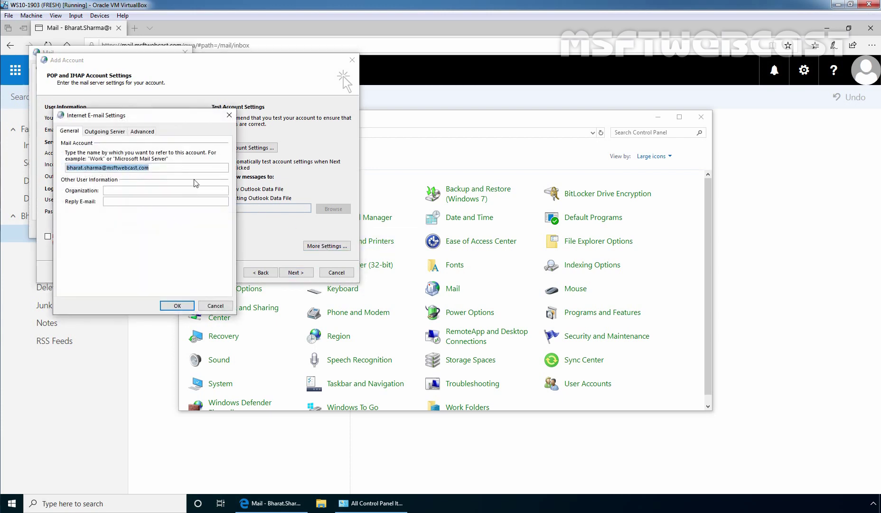
{"action": "left_click", "coordinate": [104, 132]}
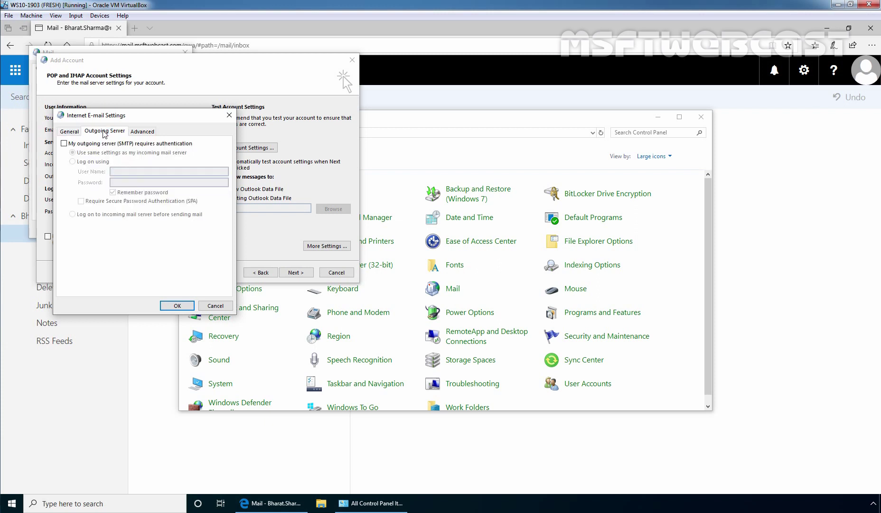
{"action": "left_click", "coordinate": [64, 144]}
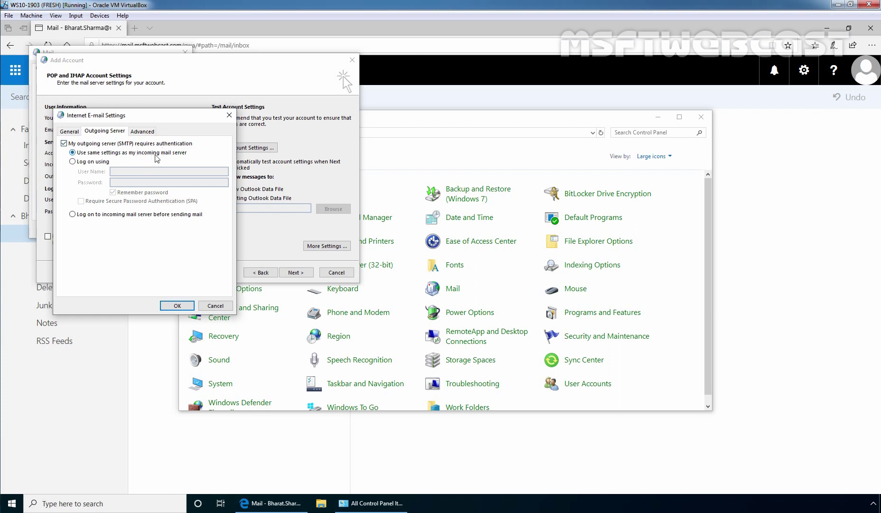
Require SSL for incoming mail, set outgoing encryption to Auto and SMTP port to 587
{"action": "left_click", "coordinate": [142, 131]}
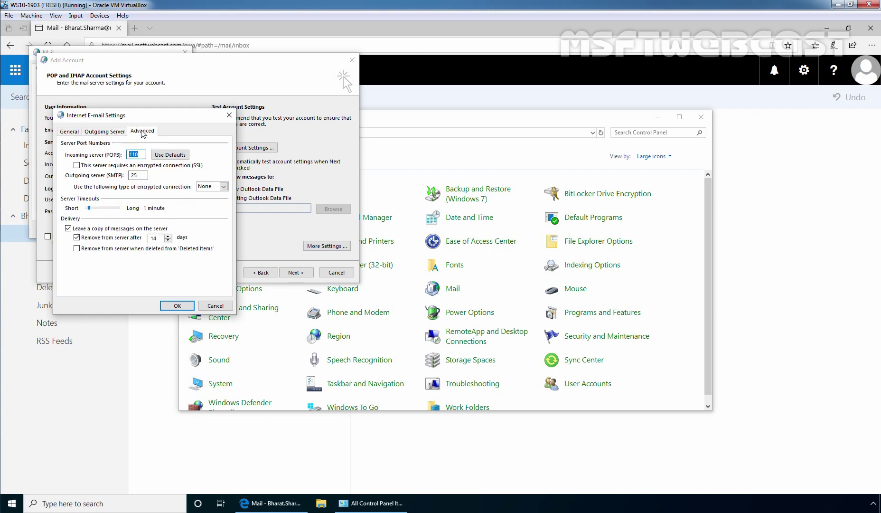
{"action": "left_click", "coordinate": [77, 166]}
{"action": "left_click", "coordinate": [77, 166]}
{"action": "left_click", "coordinate": [223, 187]}
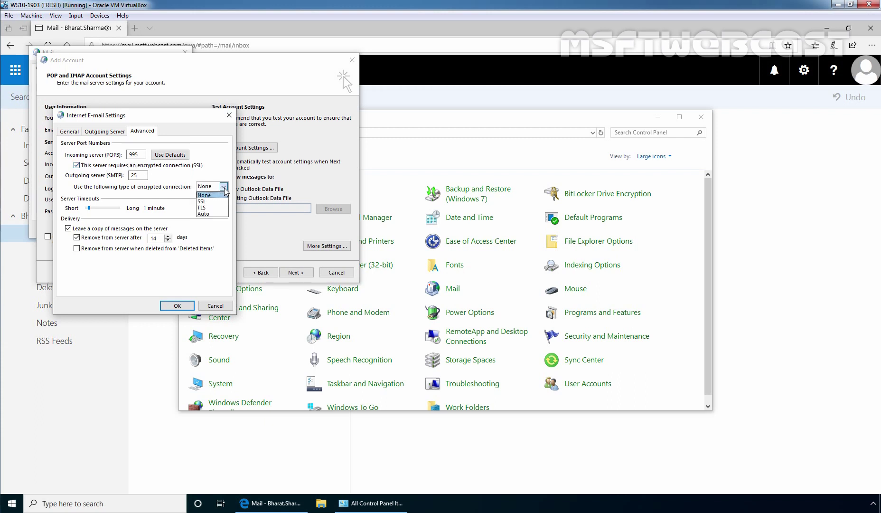
{"action": "left_click", "coordinate": [220, 214]}
{"action": "double_click", "coordinate": [137, 176]}
{"action": "key", "text": "Home"}
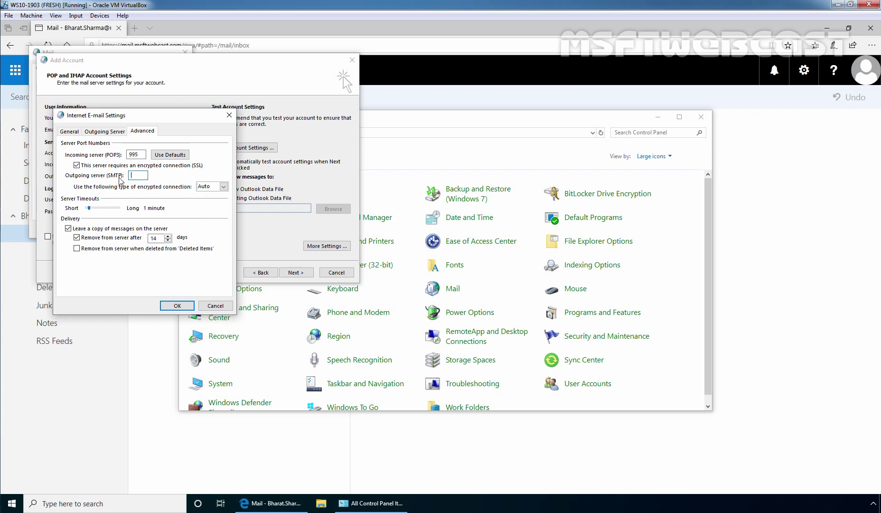
{"action": "type", "text": "587"}
{"action": "left_click", "coordinate": [176, 304]}
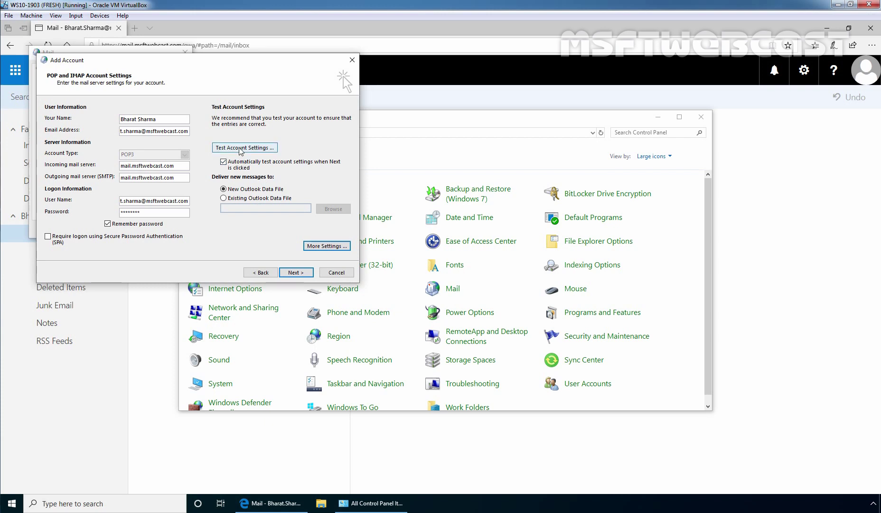
Run the account tests twice, dismissing the successful results, to reach the You're all set! page
{"action": "left_click", "coordinate": [239, 149]}
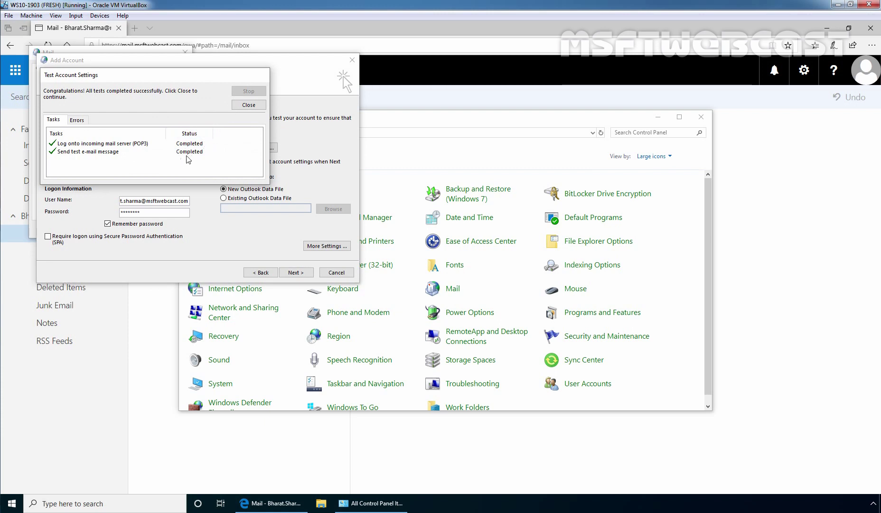
{"action": "left_click", "coordinate": [248, 105]}
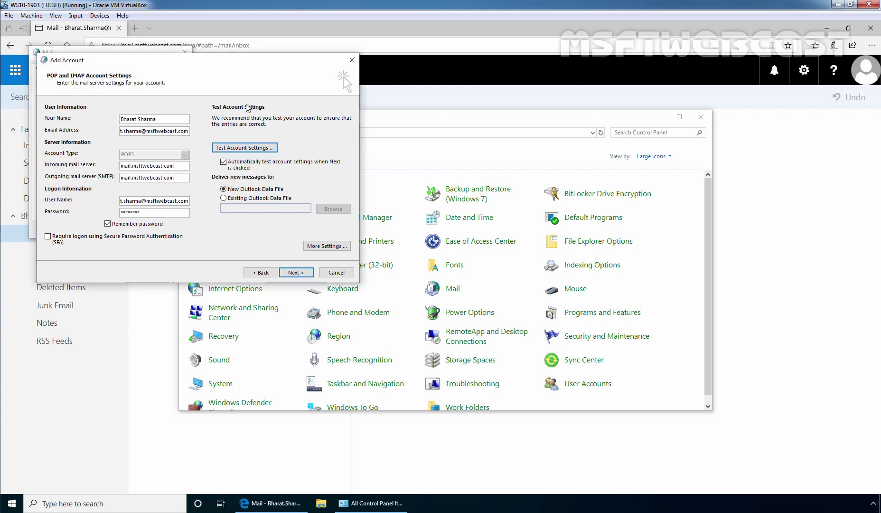
{"action": "left_click", "coordinate": [295, 272]}
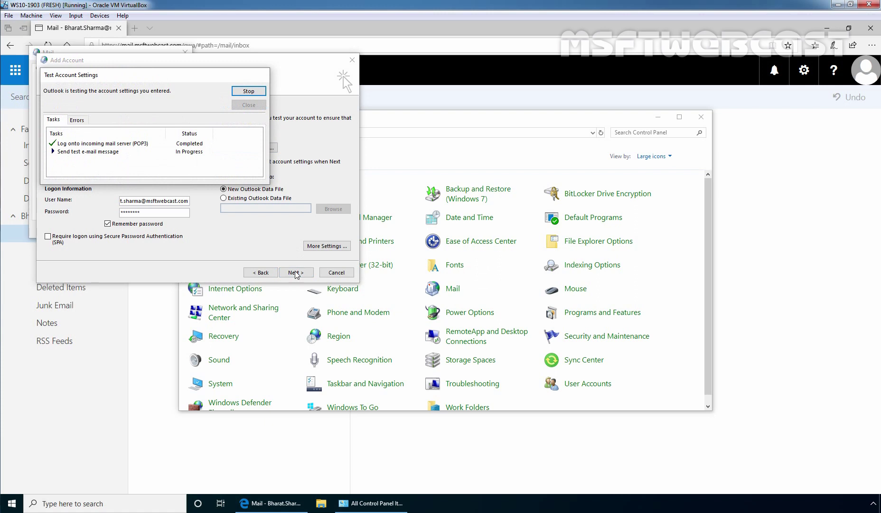
{"action": "left_click_drag", "start_coordinate": [163, 80], "coordinate": [256, 198]}
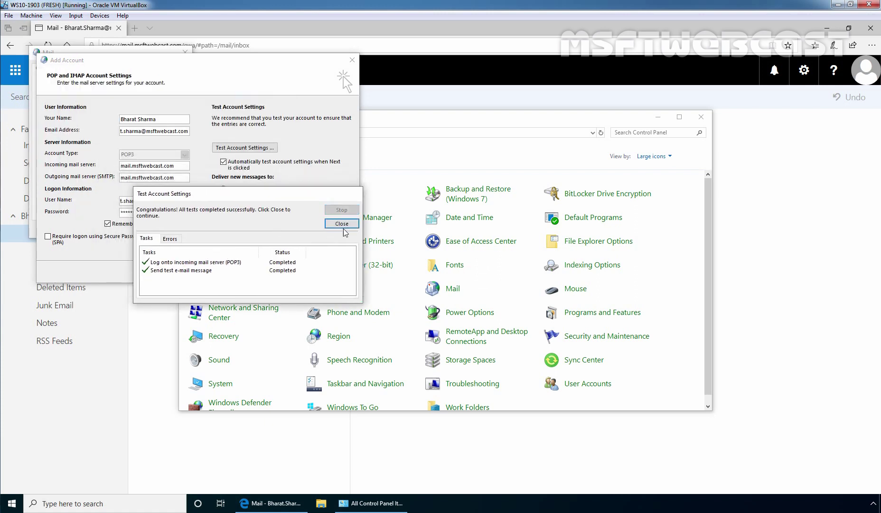
{"action": "left_click", "coordinate": [342, 224]}
{"action": "left_click", "coordinate": [296, 273]}
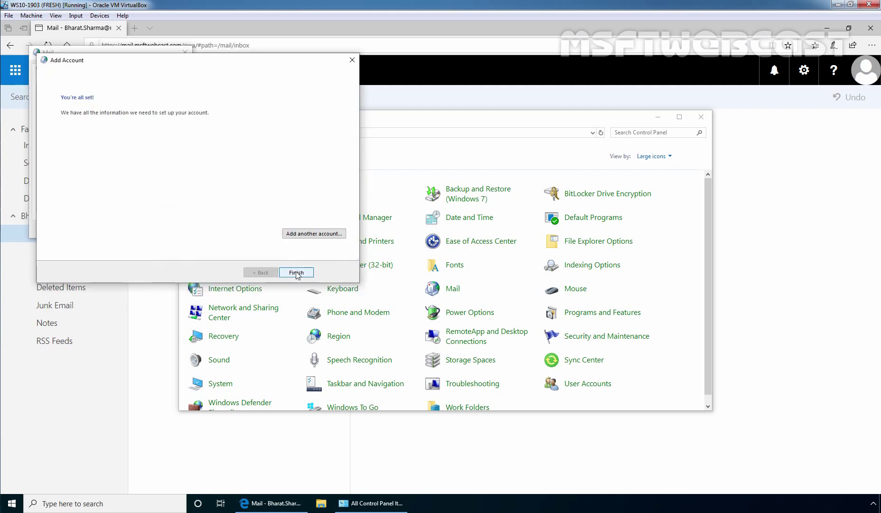
Finish the account setup, set Outlook to prompt for a profile, and read the test message in OWA
{"action": "left_click", "coordinate": [296, 273]}
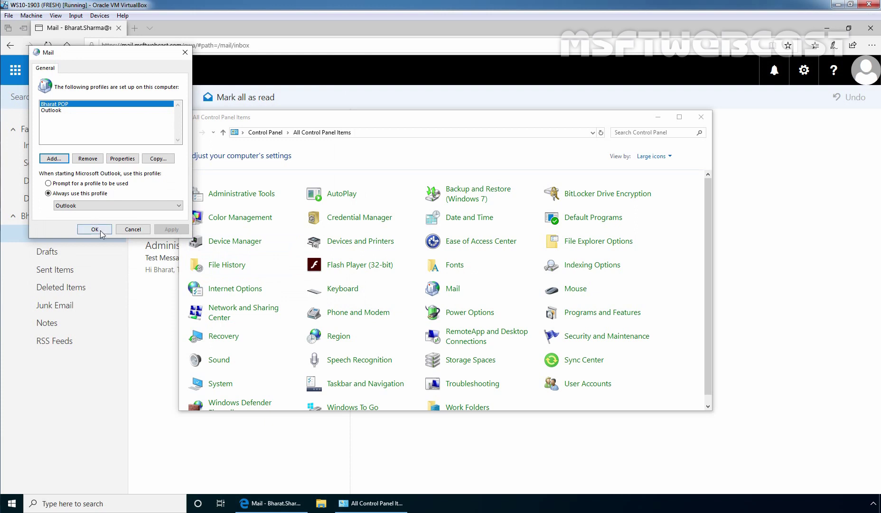
{"action": "left_click", "coordinate": [84, 184]}
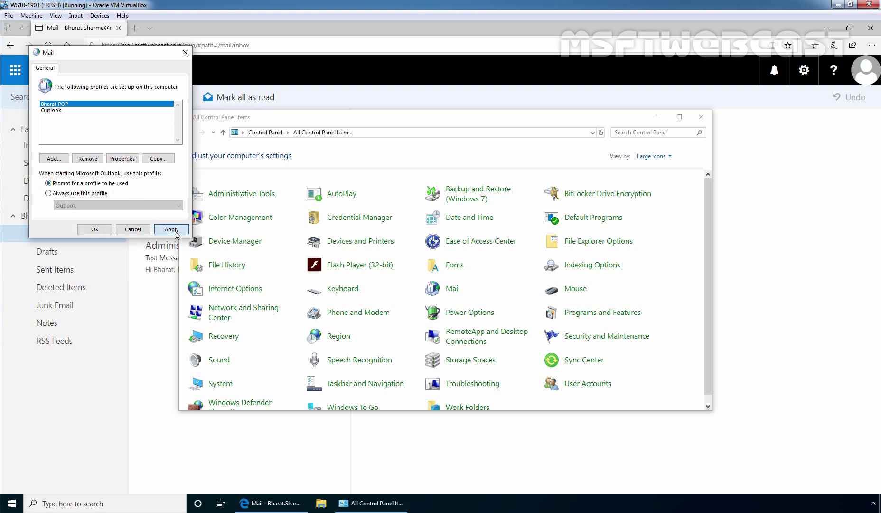
{"action": "left_click", "coordinate": [90, 230]}
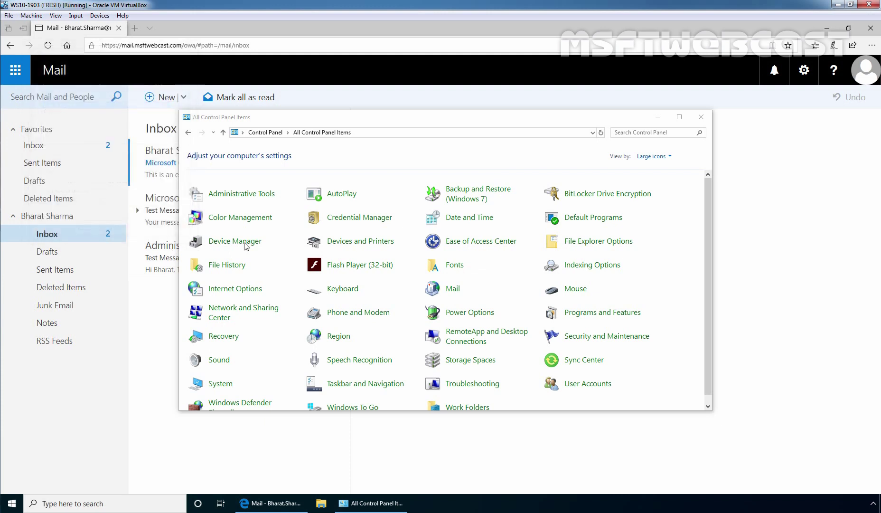
{"action": "left_click", "coordinate": [702, 119]}
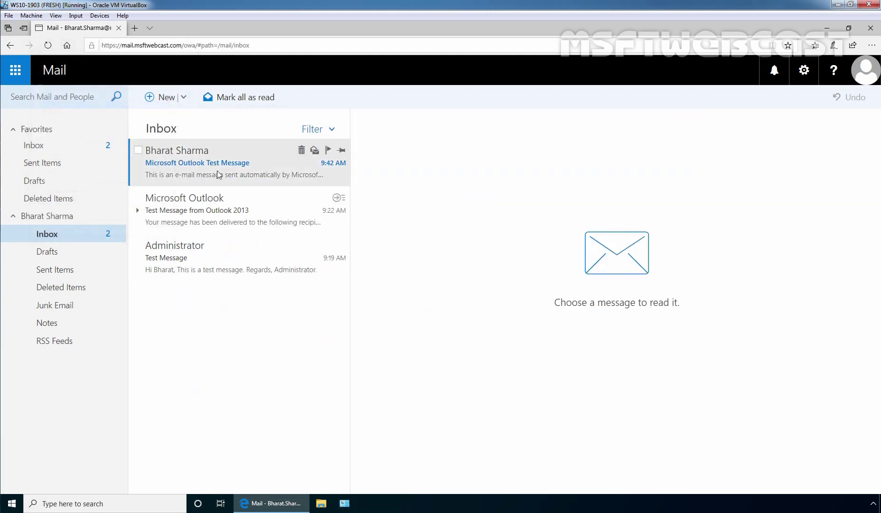
{"action": "left_click", "coordinate": [220, 170]}
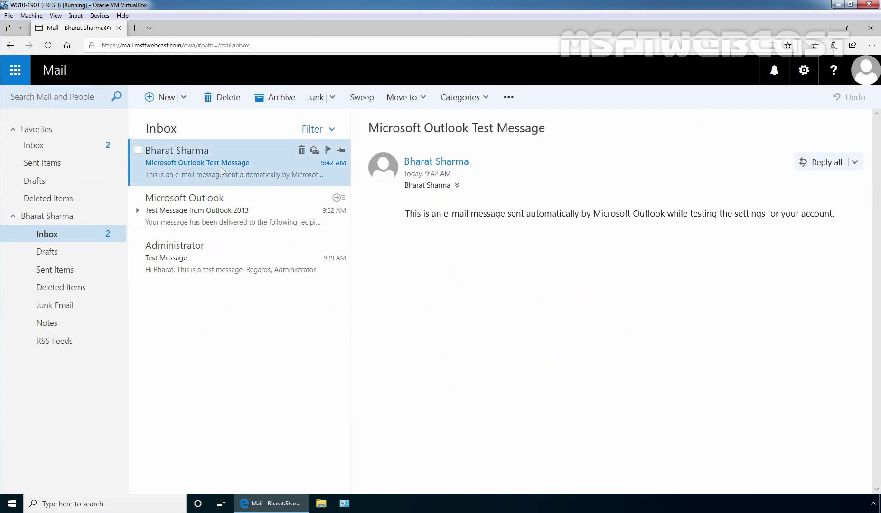
Launch Outlook 2013 from the Microsoft Office 2013 group in the Start menu
{"action": "left_click", "coordinate": [828, 28]}
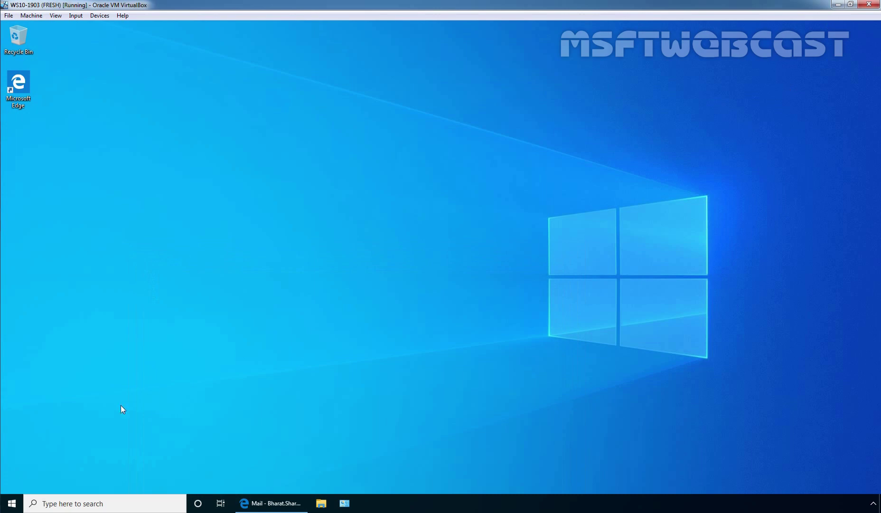
{"action": "left_click", "coordinate": [10, 506]}
{"action": "scroll", "coordinate": [92, 362], "scroll_direction": "down", "scroll_amount": 3}
{"action": "scroll", "coordinate": [91, 362], "scroll_direction": "down", "scroll_amount": 2}
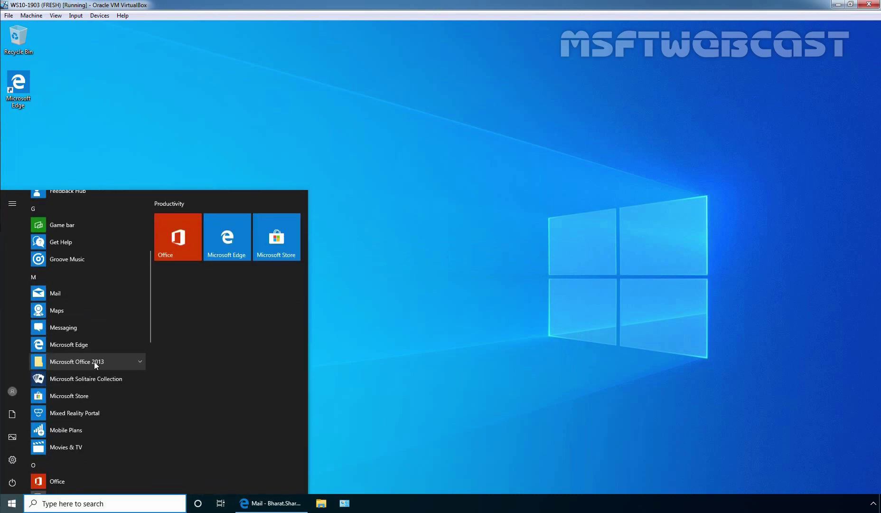
{"action": "left_click", "coordinate": [97, 362]}
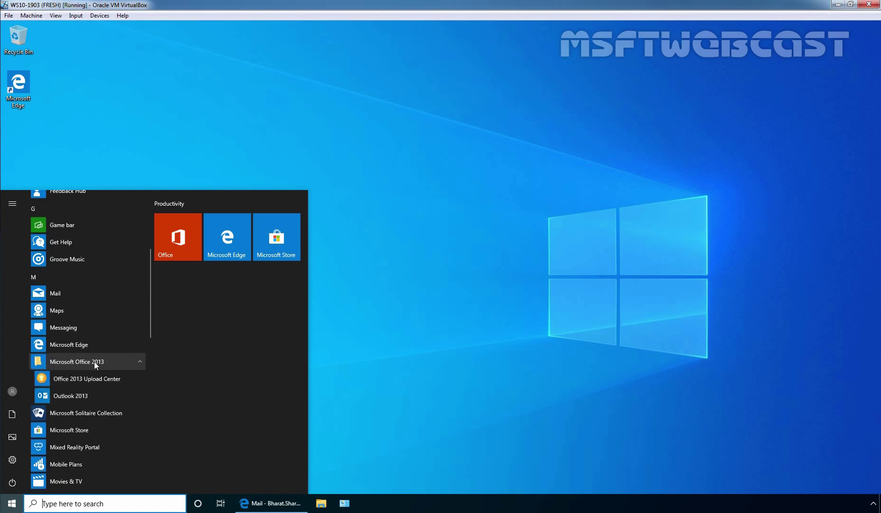
{"action": "left_click", "coordinate": [77, 393]}
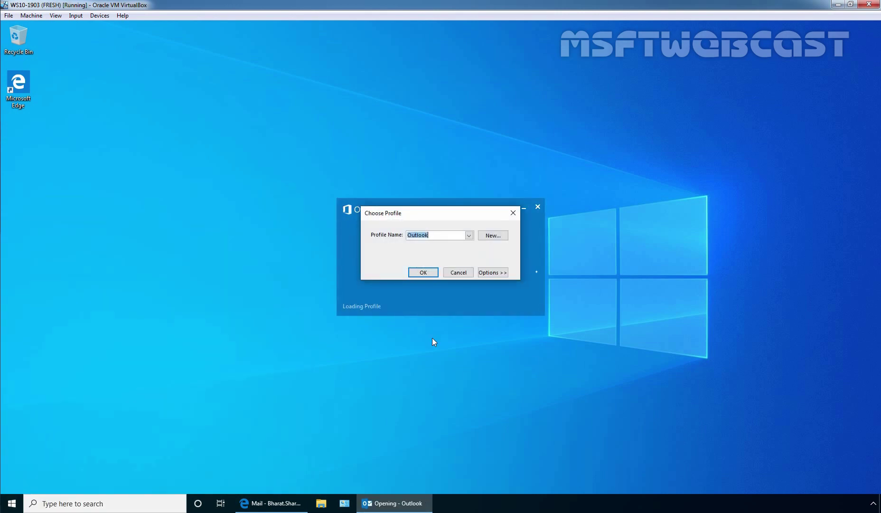
Choose the new POP profile in Choose Profile and open Outlook with it
{"action": "left_click", "coordinate": [469, 236]}
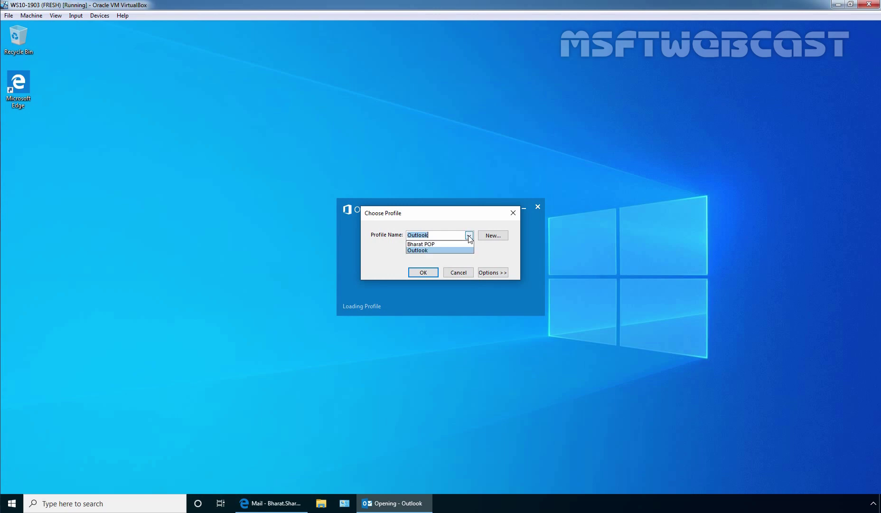
{"action": "left_click", "coordinate": [463, 246]}
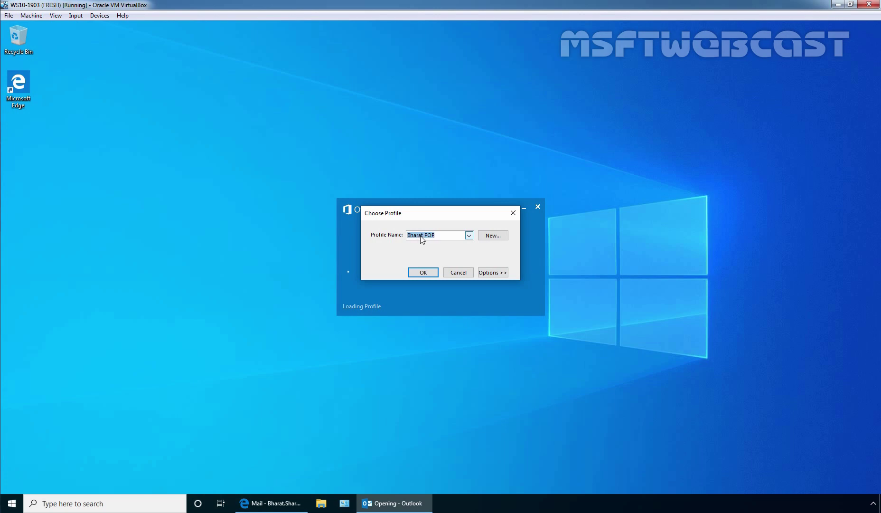
{"action": "left_click", "coordinate": [423, 273]}
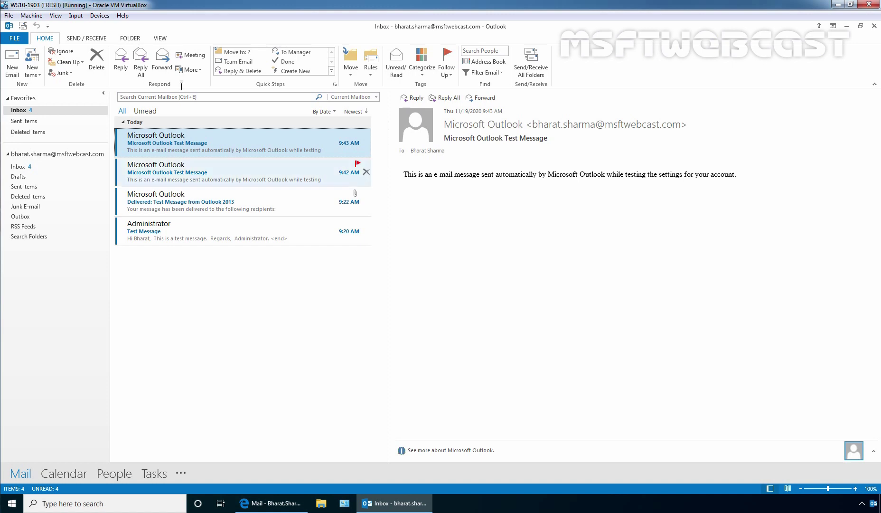
Send 'Test Message using POP3 Protocol.' to the administrator, accept the certificate, and confirm it in Sent Items
{"action": "left_click", "coordinate": [13, 66]}
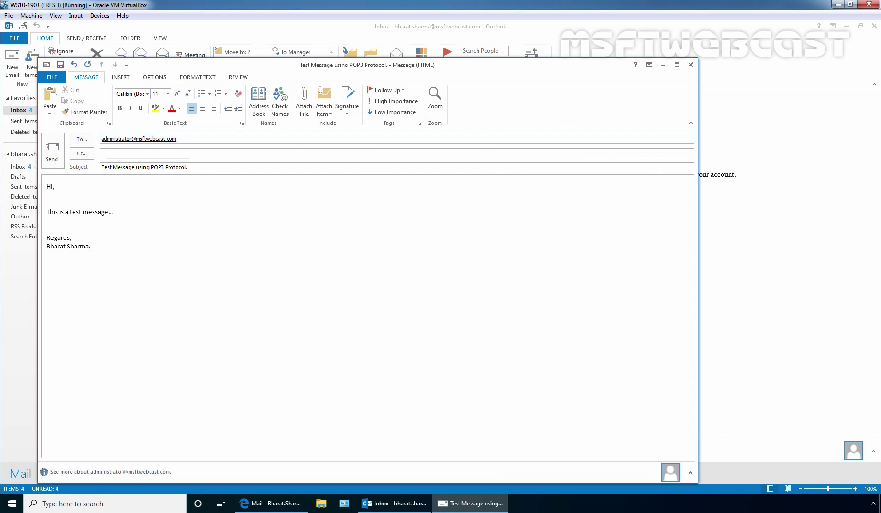
{"action": "left_click", "coordinate": [50, 151]}
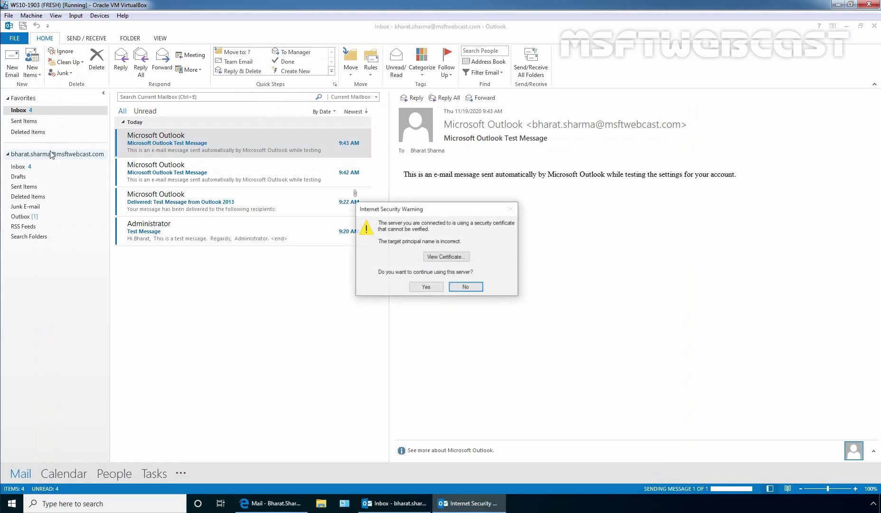
{"action": "left_click", "coordinate": [427, 287]}
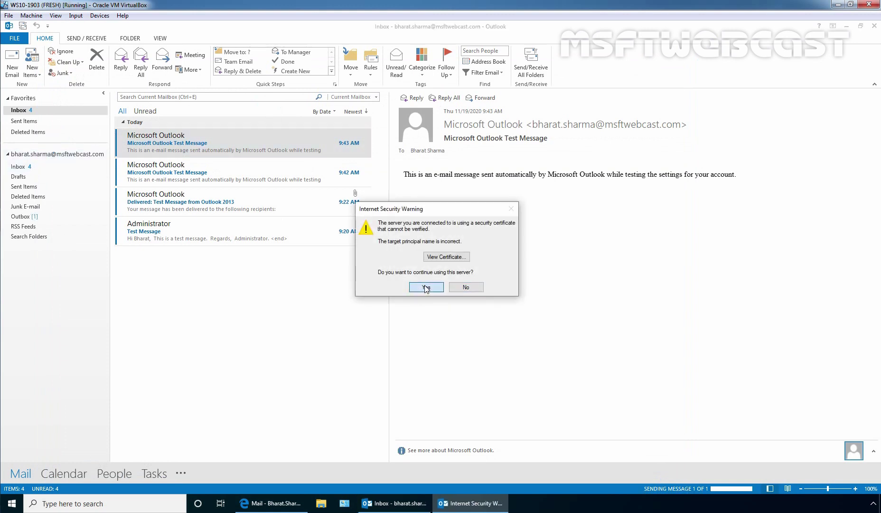
{"action": "left_click", "coordinate": [24, 218]}
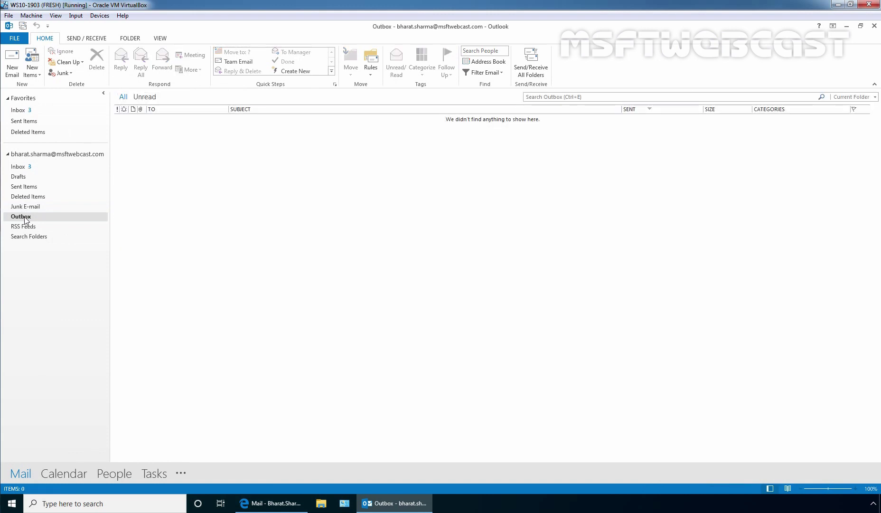
{"action": "left_click", "coordinate": [28, 189]}
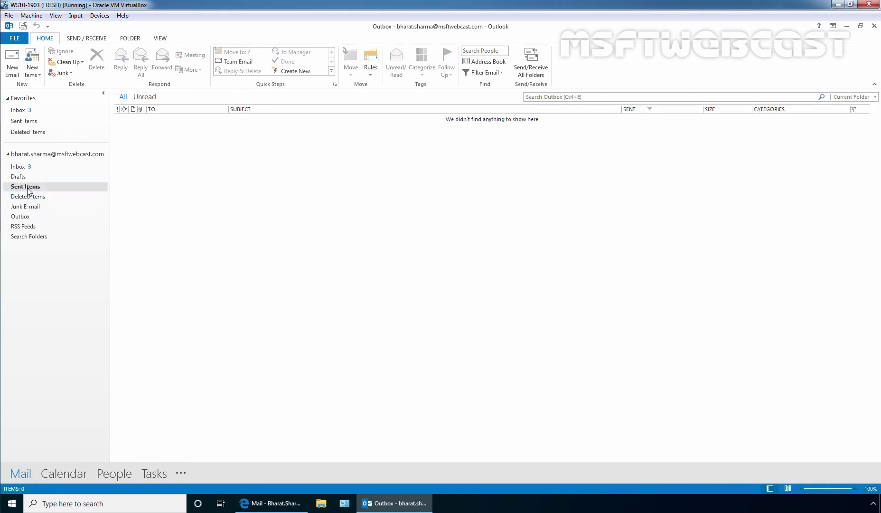